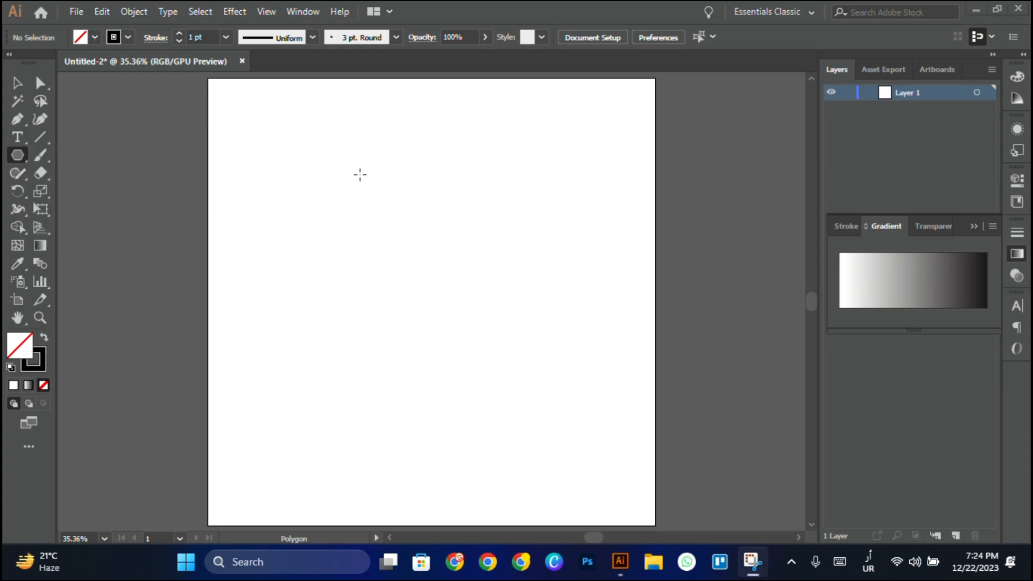
- Draw an unfilled hexagon in the upper-left part of the artboard and rotate it so a corner points straight up
left_click_drag(373, 242, 419, 295)
left_click(18, 83)
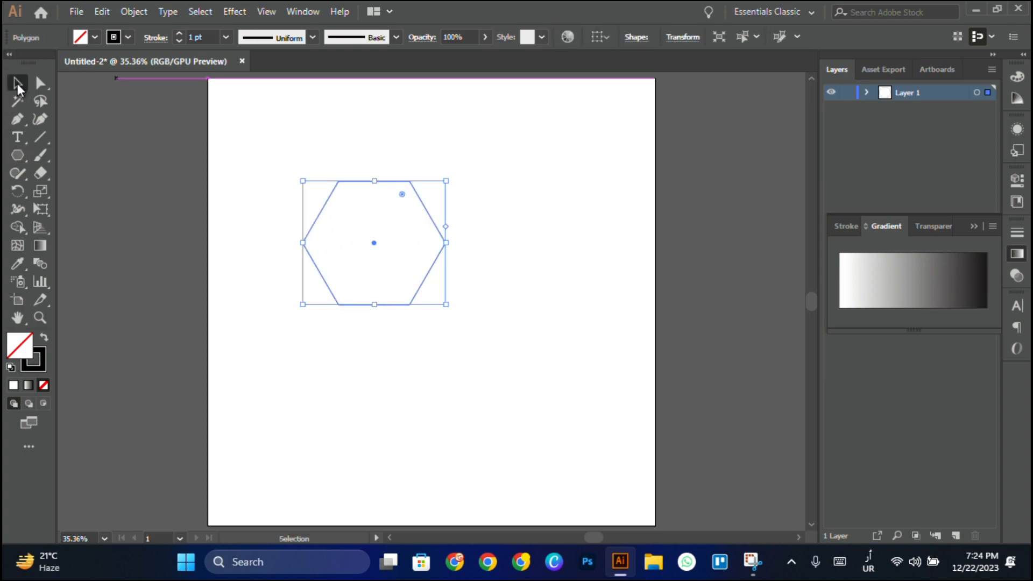
left_click(456, 315)
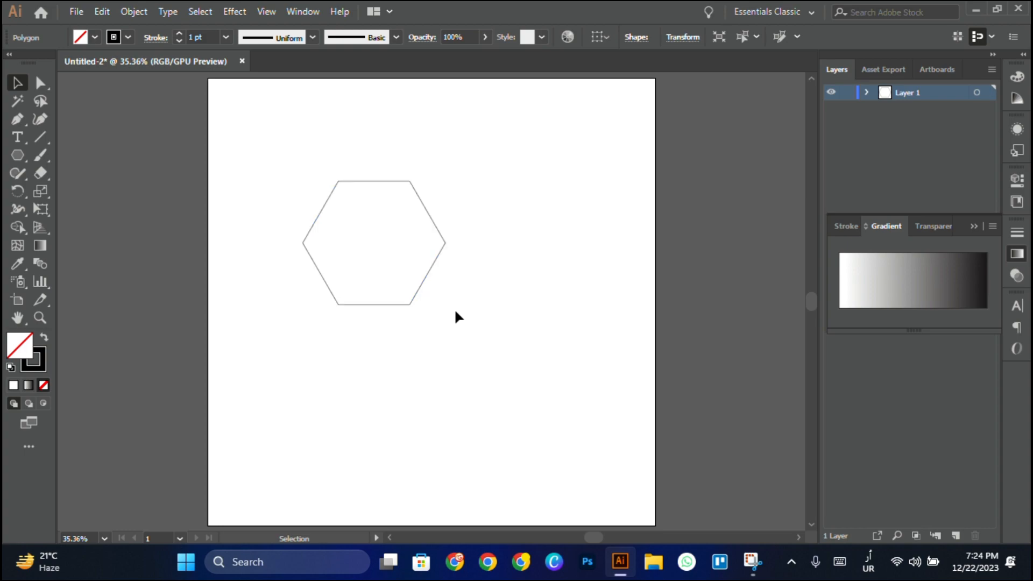
left_click(418, 295)
left_click_drag(449, 313, 287, 338)
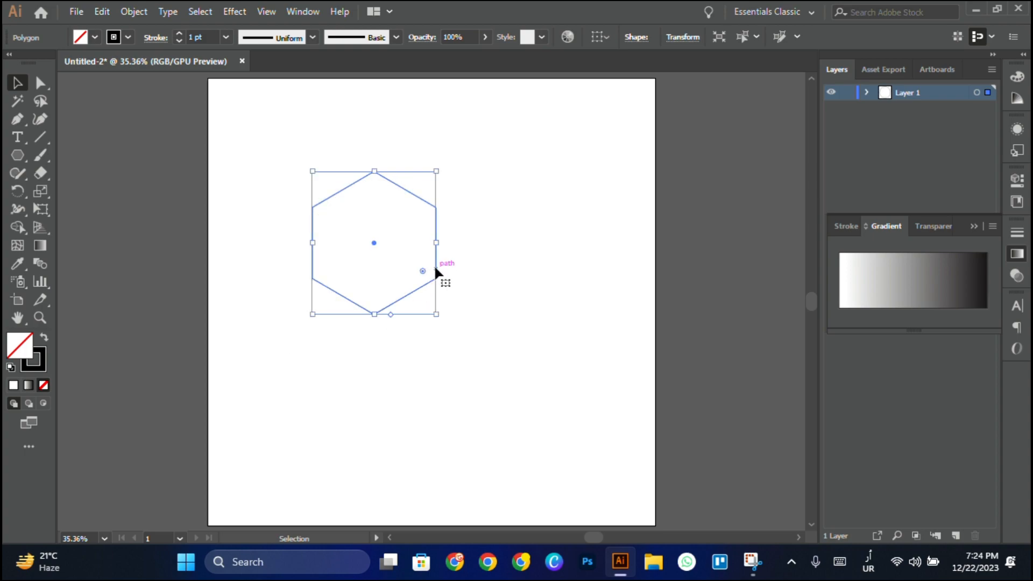
- Copy the hexagon, paste it in front, and move the copy to the right until their vertical sides meet
left_click(261, 161)
left_click(341, 192)
left_click(274, 12)
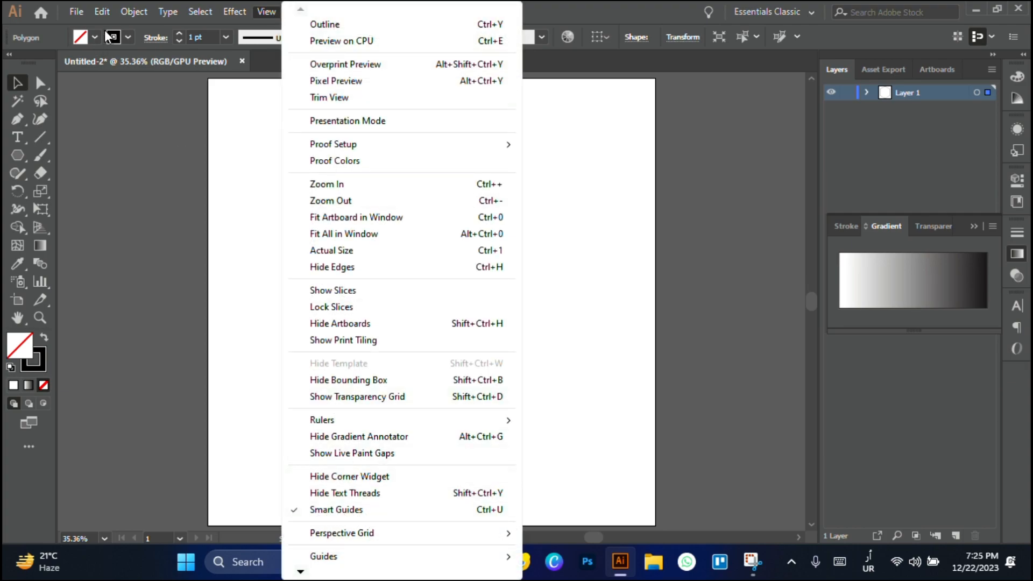
mouse_move(102, 14)
left_click(131, 89)
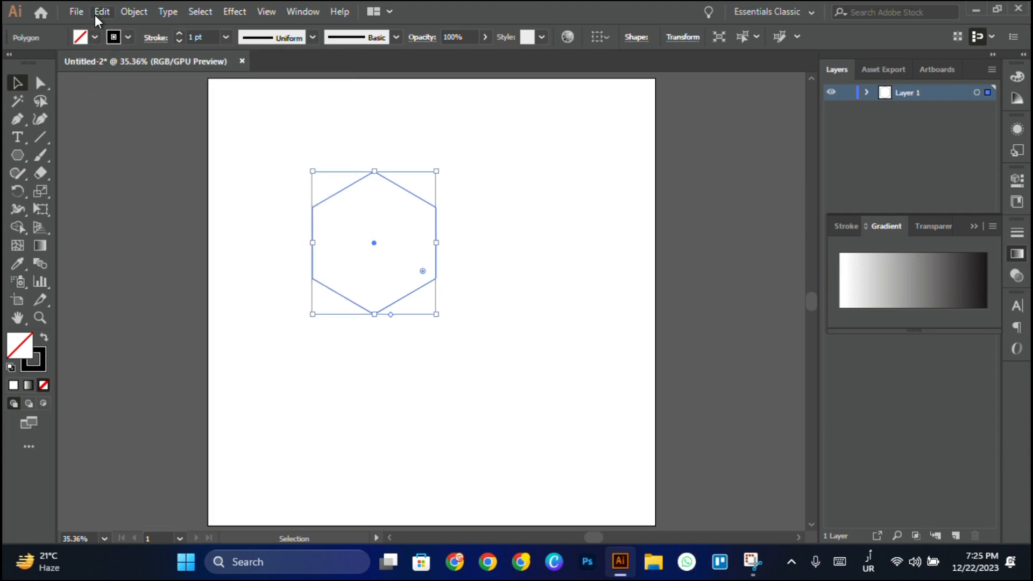
left_click(95, 12)
left_click(144, 116)
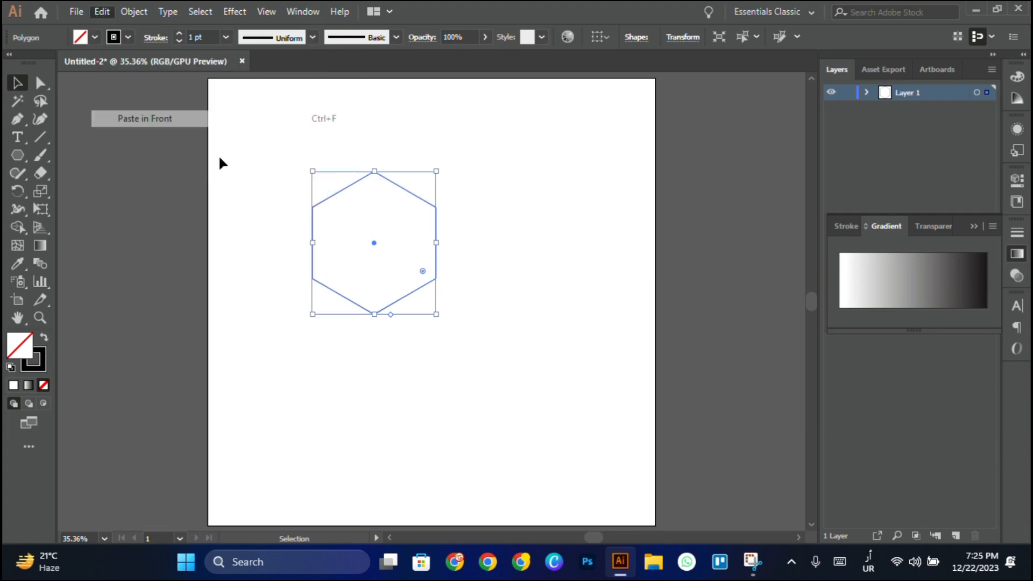
left_click_drag(375, 243, 497, 243)
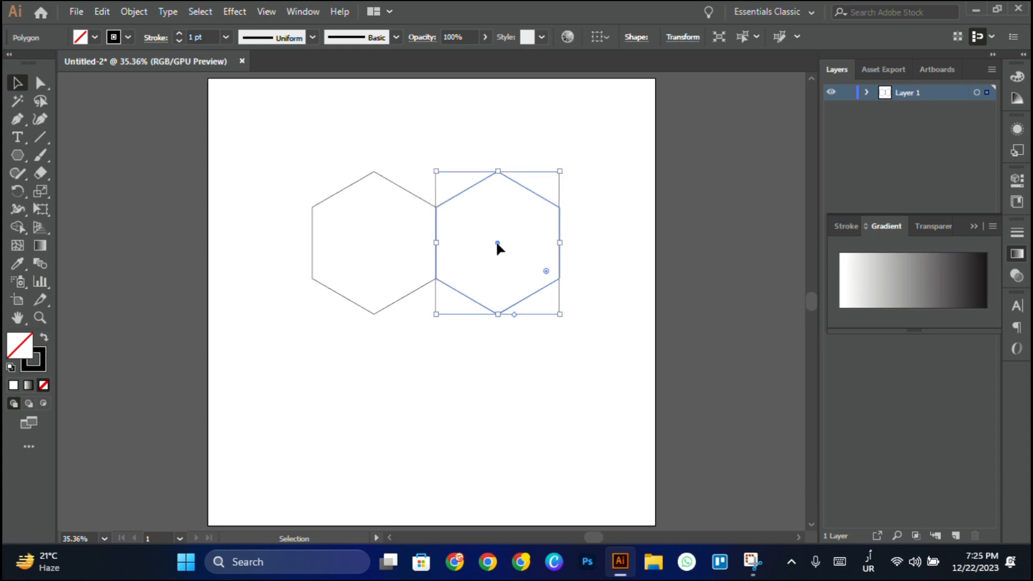
- Copy the right hexagon, paste it in front, and nest the copy centrally below the other two with edges touching
left_click(101, 11)
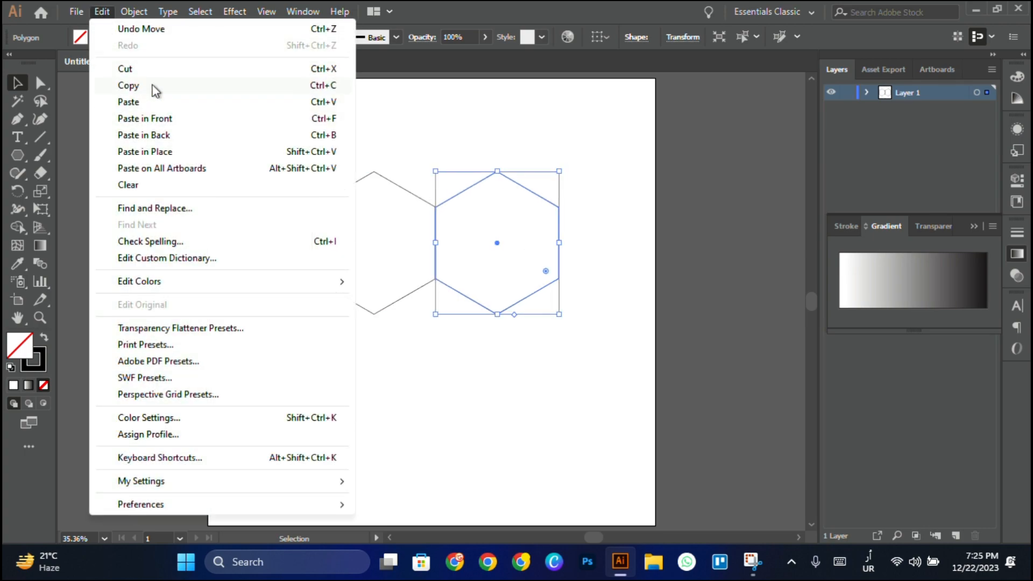
left_click(153, 85)
left_click(102, 12)
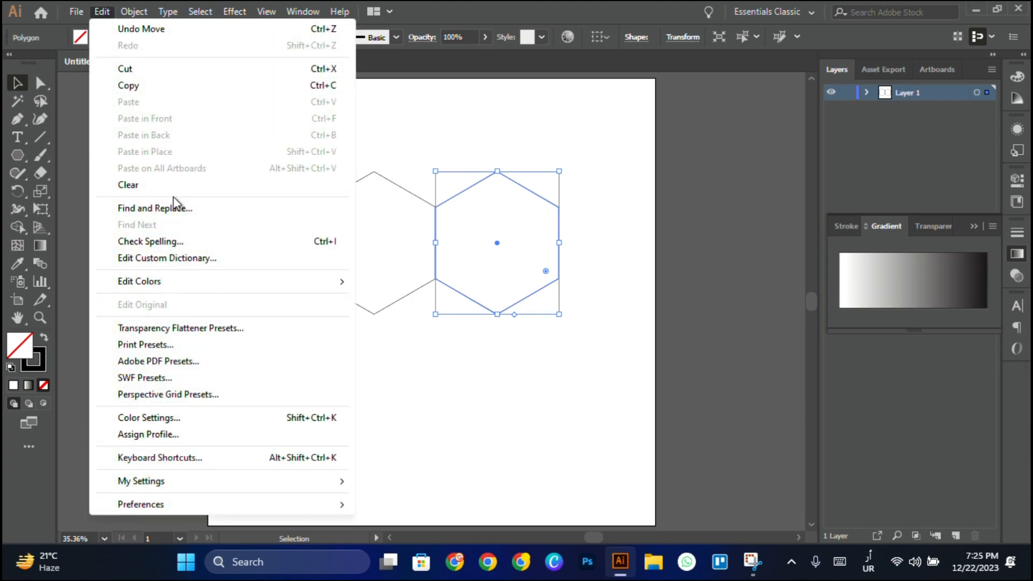
left_click(208, 86)
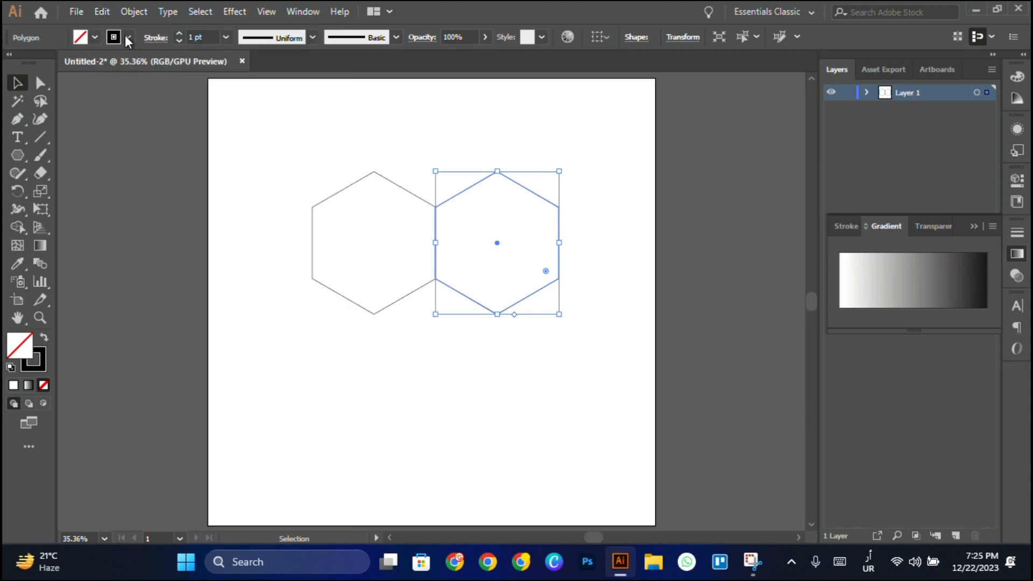
left_click(101, 12)
left_click(147, 122)
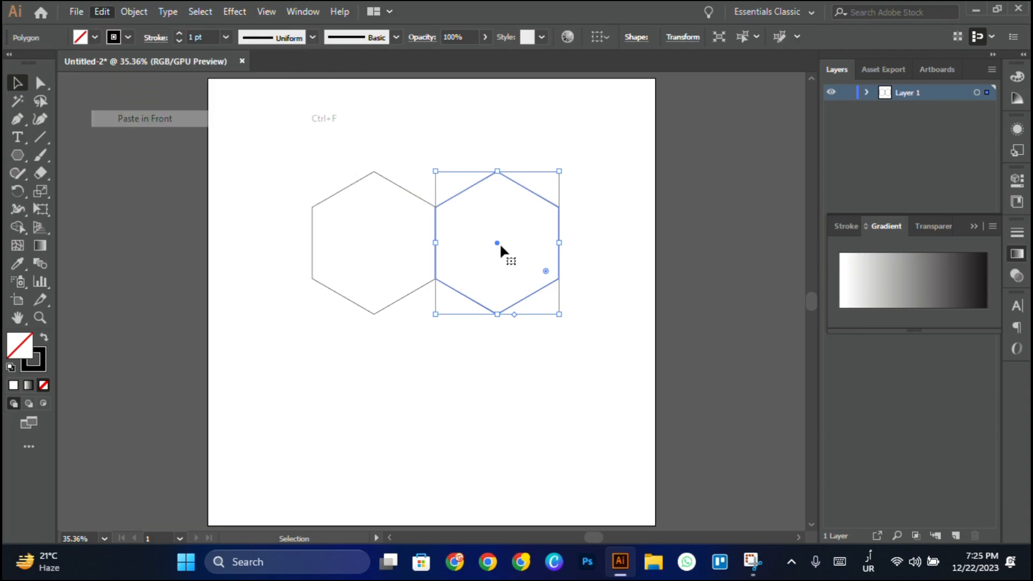
left_click_drag(496, 242, 435, 349)
left_click(602, 346)
- Merge the three hexagons into a single outline with the Shape Builder tool
left_click_drag(282, 156, 596, 451)
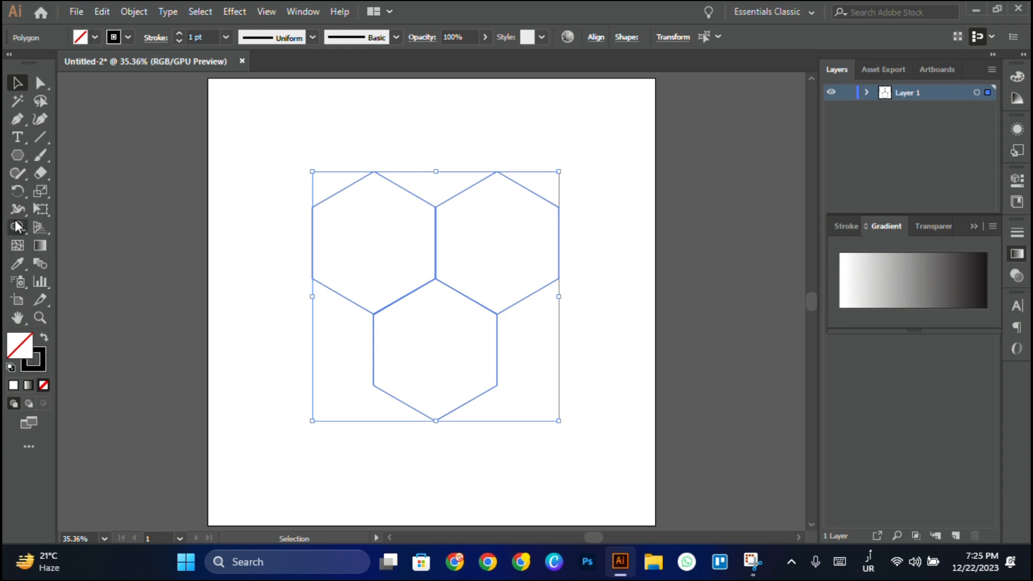
left_click(19, 229)
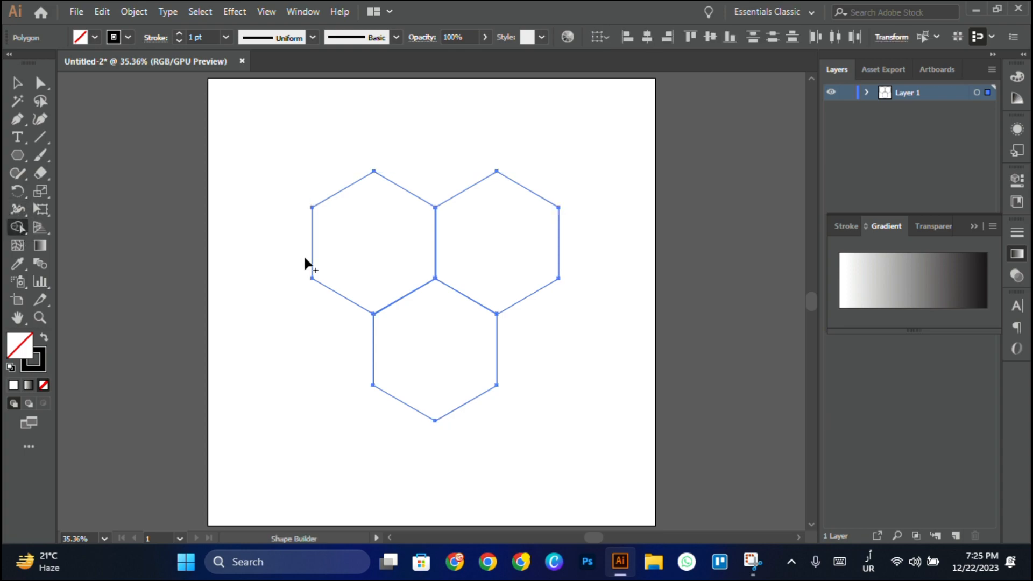
mouse_move(404, 253)
left_mouse_down()
mouse_move(468, 256)
mouse_move(440, 314)
mouse_move(422, 280)
mouse_move(431, 252)
left_mouse_up()
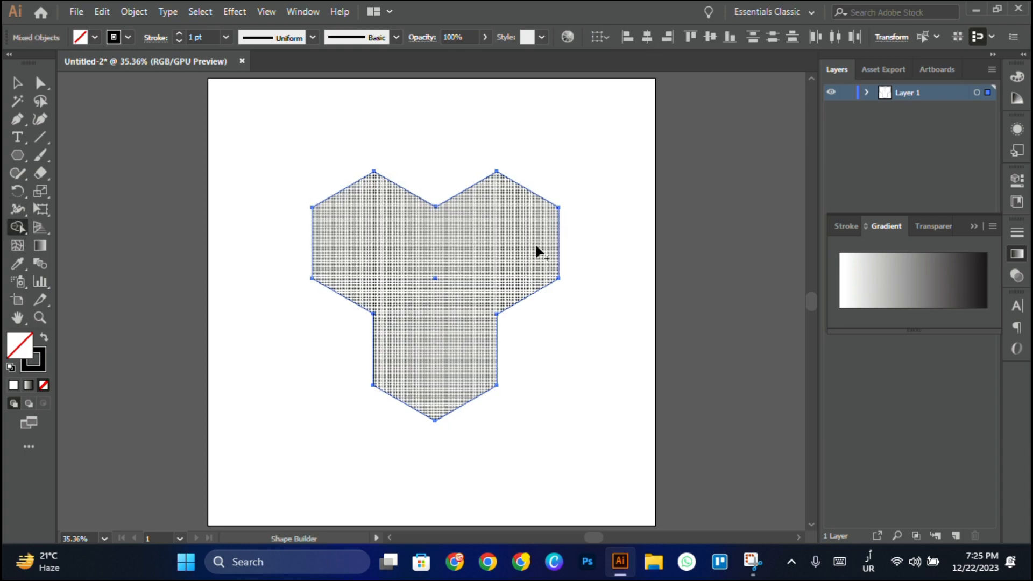
left_click(17, 82)
left_click(257, 156)
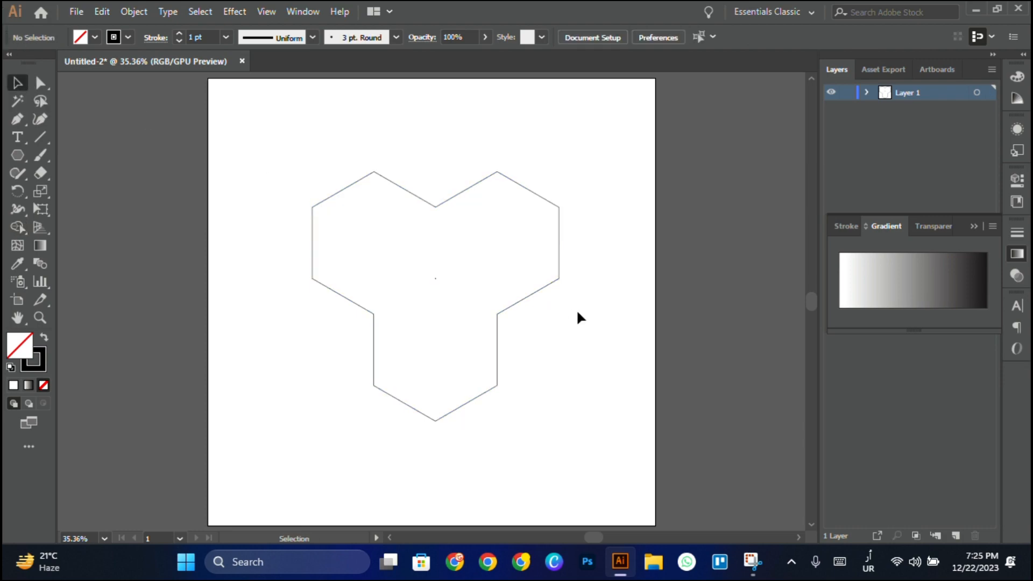
- Draw an open Pen path from the outline's bottom corner through the centre point to its upper-left corner
scroll(449, 296, "up", 2, "alt")
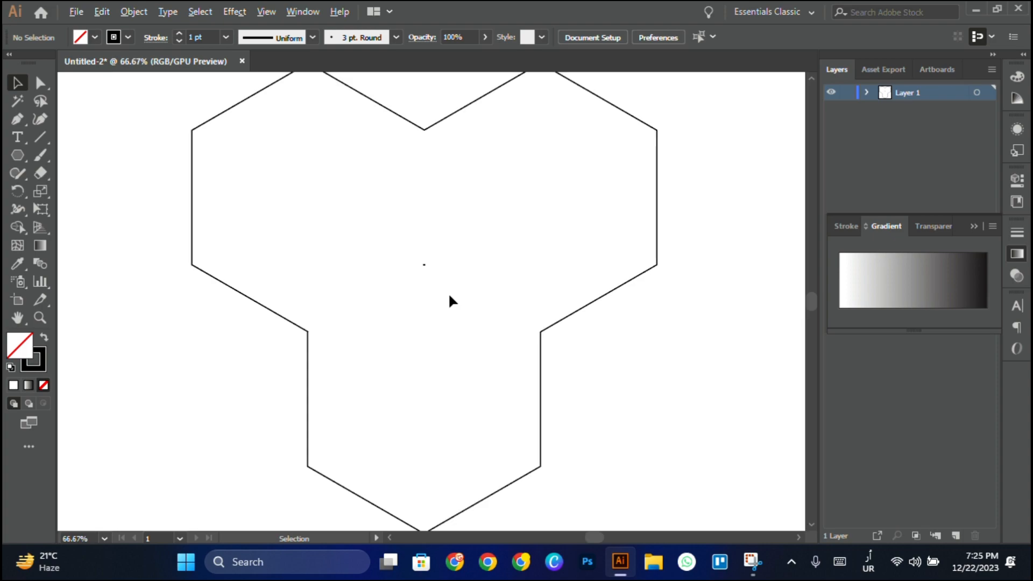
scroll(444, 275, "down", 1, "alt")
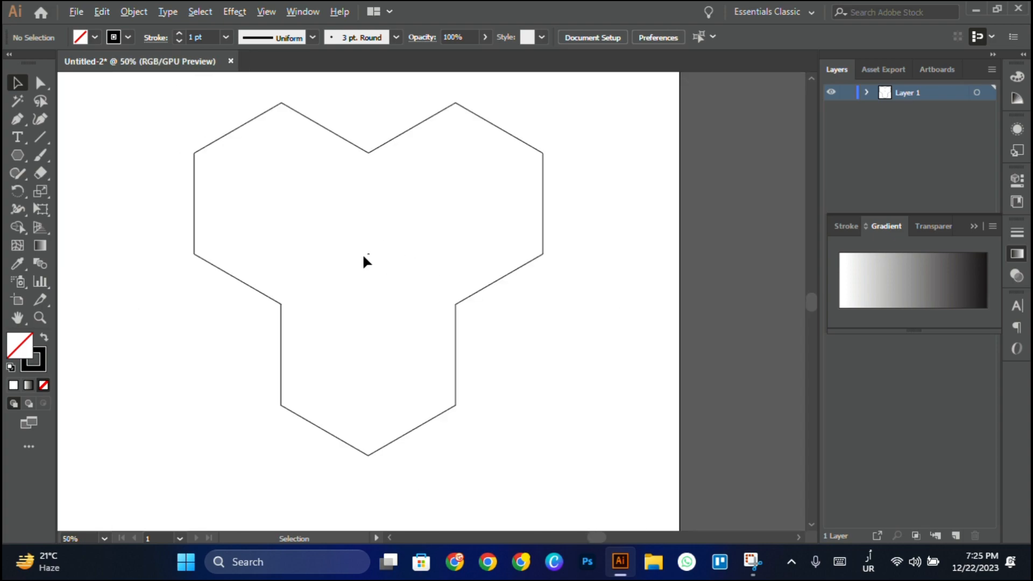
scroll(363, 243, "up", 1)
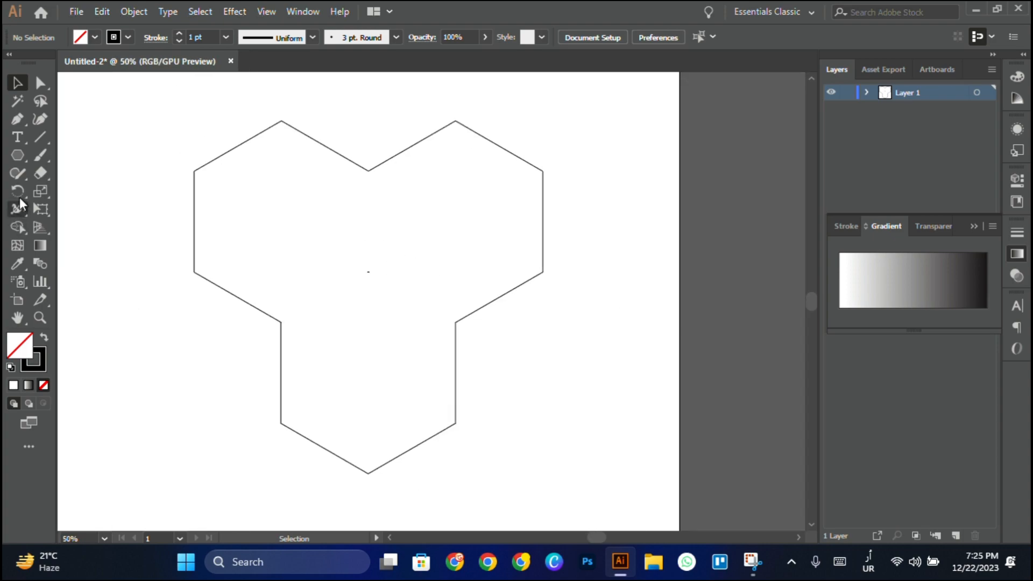
left_click_drag(17, 121, 170, 121)
left_click(368, 475)
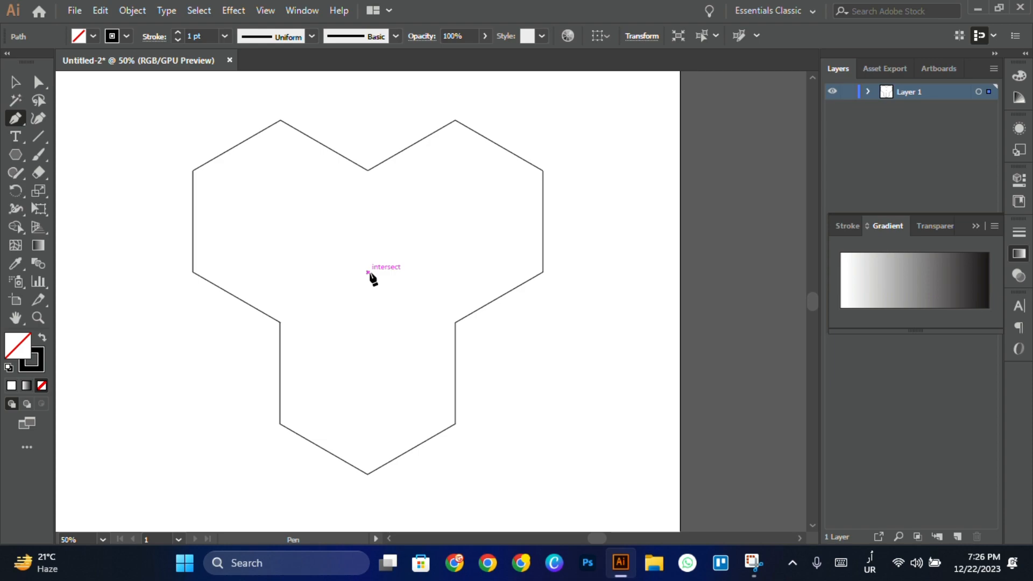
left_click(368, 273)
left_click(193, 171)
key("Return")
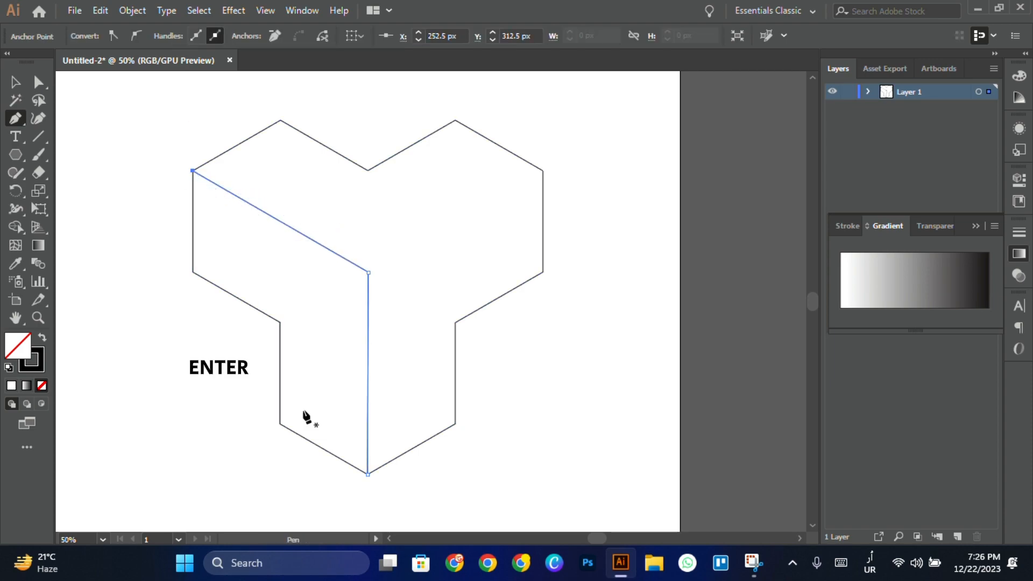
- Extend the path with a vertical line from the lower-left corner up to the slanted line, and join it at the upper-left corner
left_click(280, 423)
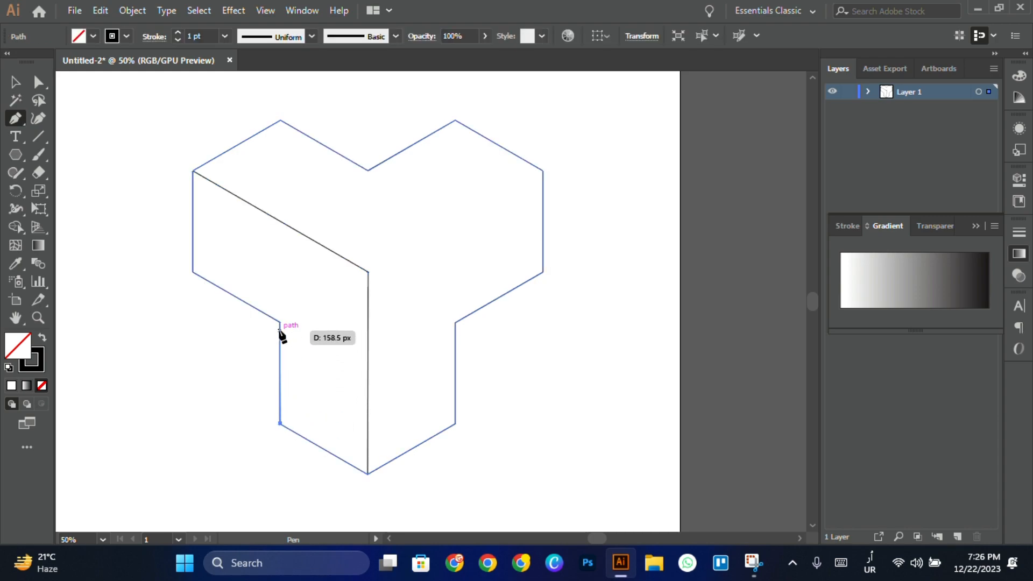
left_click(280, 323)
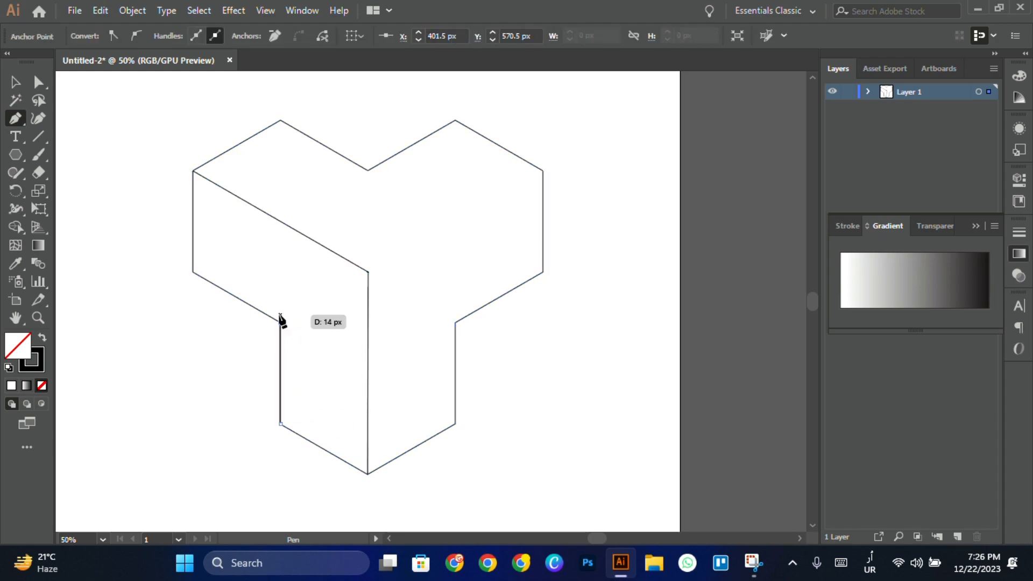
left_click(281, 221)
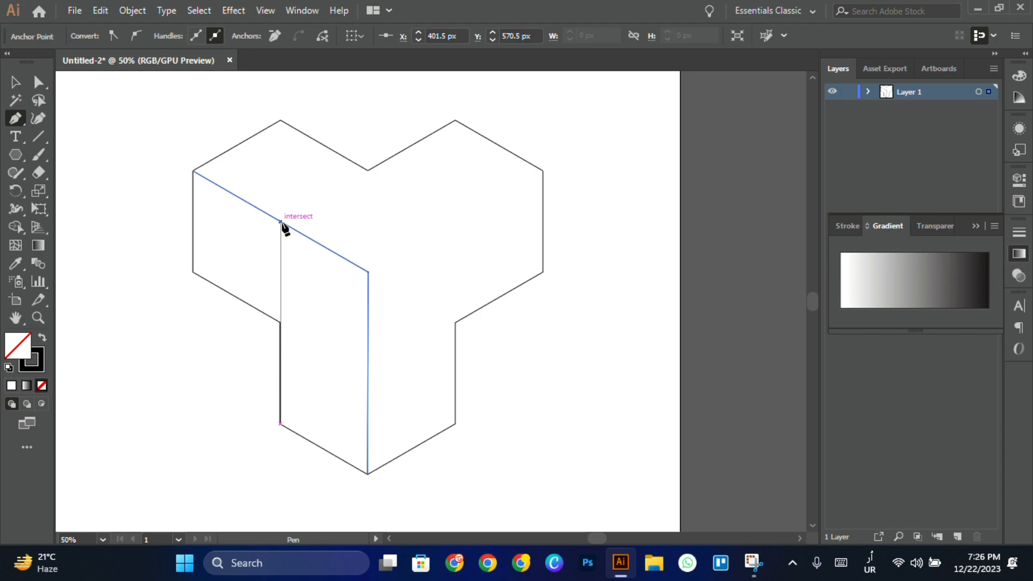
left_click(193, 171)
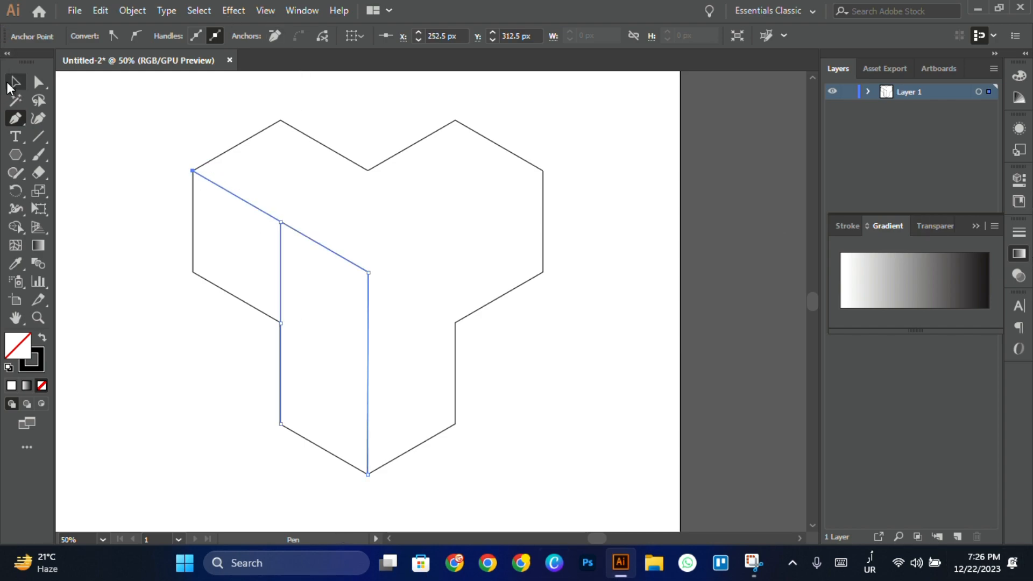
- Make a copy of the inner path rotated 120° about the centre point, and repeat the rotation once for a third path
left_click(12, 84)
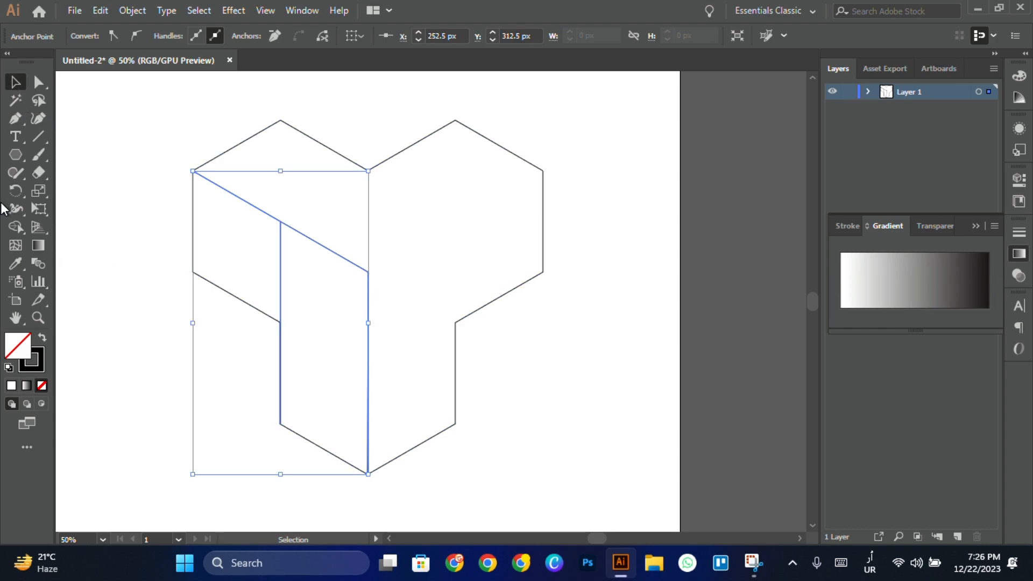
left_click(16, 191)
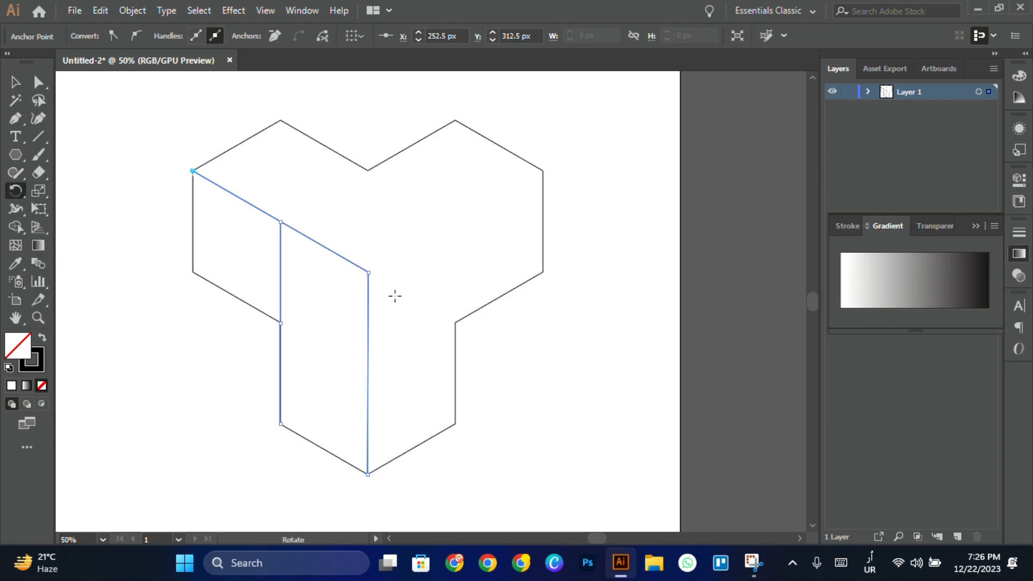
left_click(368, 272, "alt")
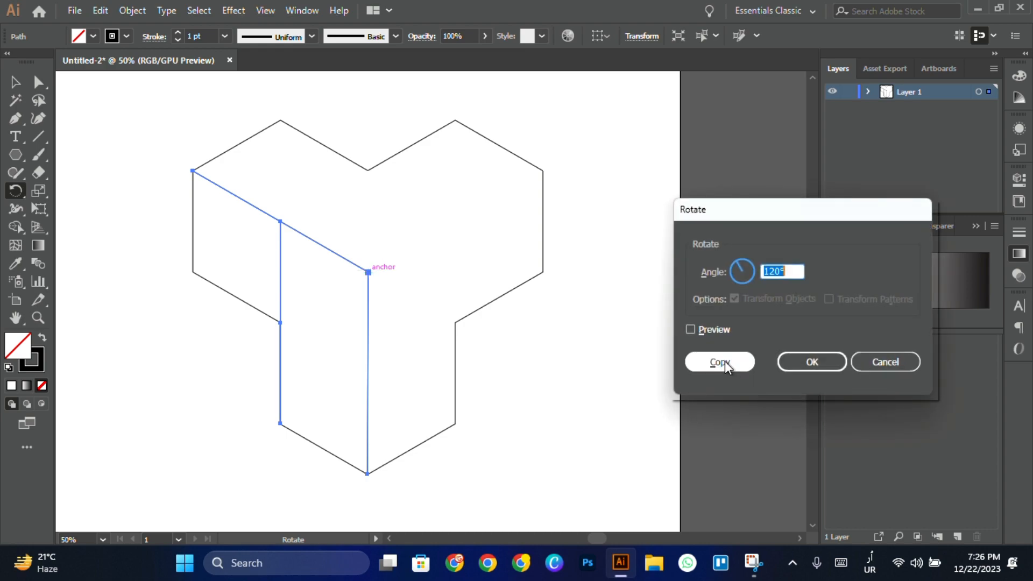
left_click(691, 330)
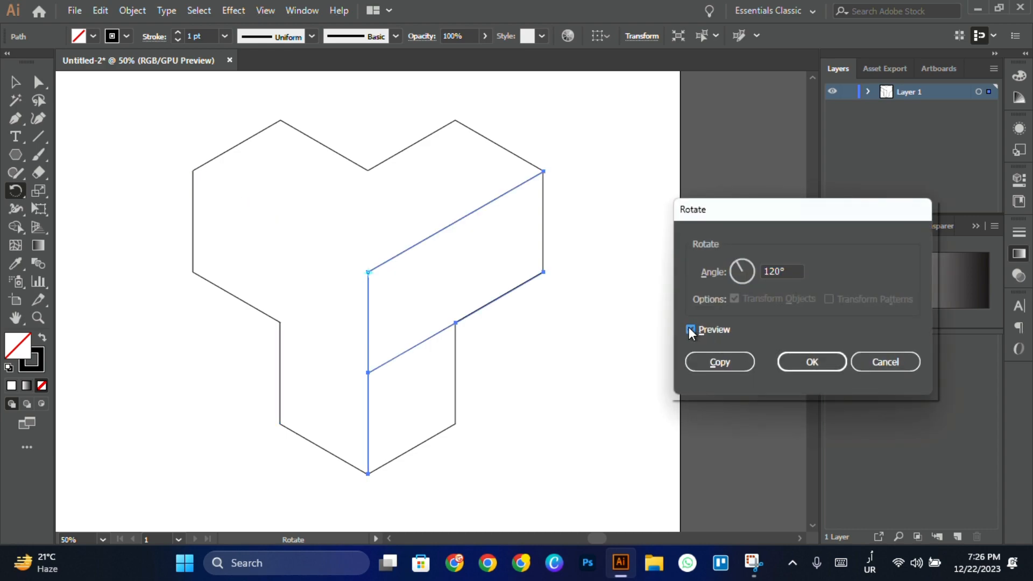
left_click(719, 360)
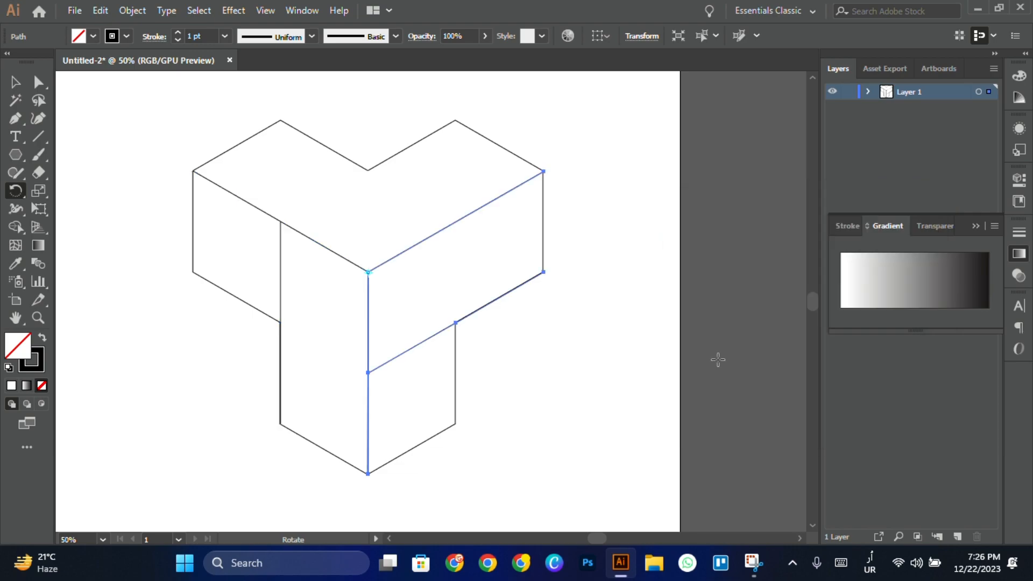
key("ctrl+d")
left_click(14, 82)
left_click(92, 106)
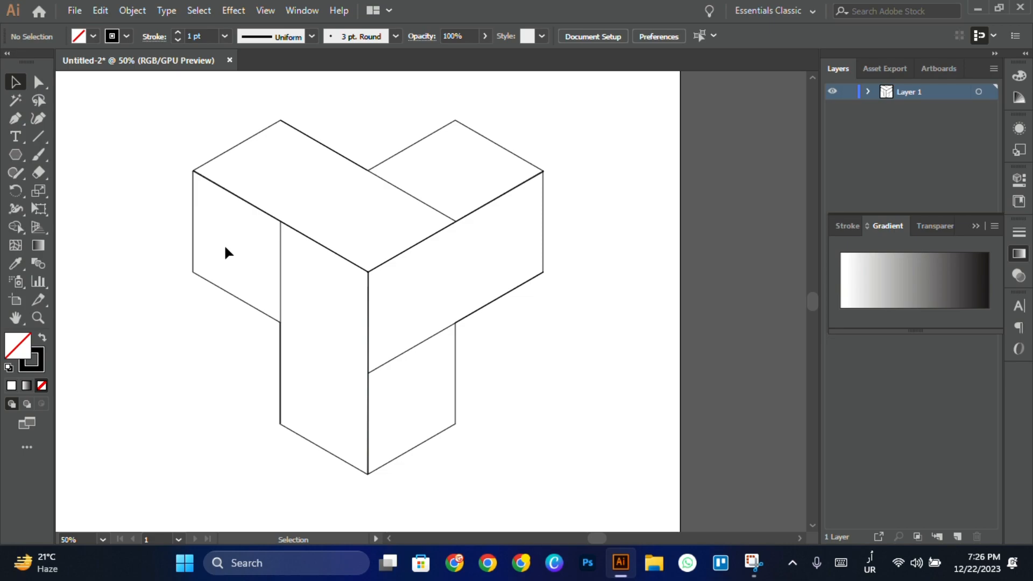
left_click_drag(162, 127, 629, 479)
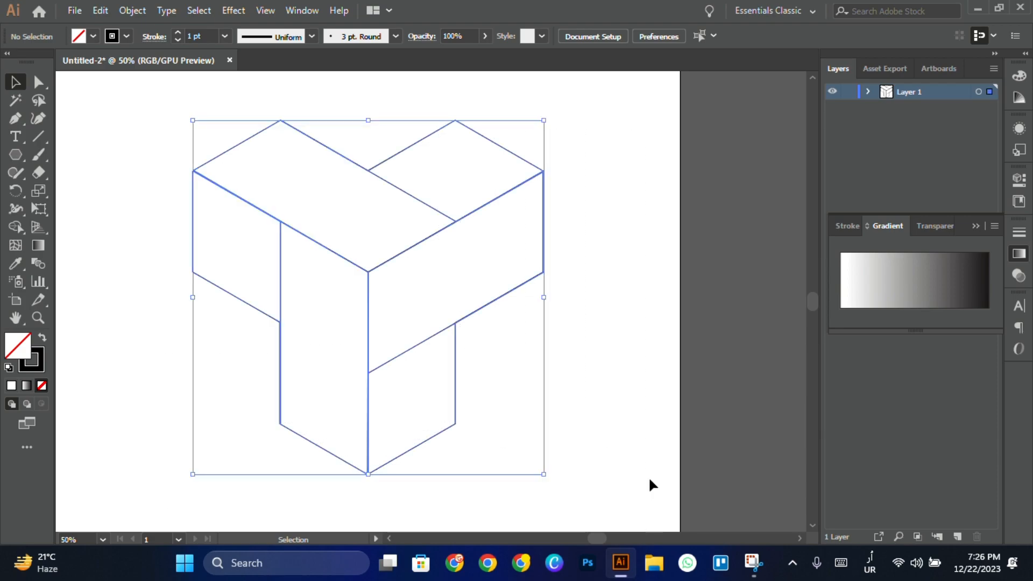
key("ctrl+minus")
scroll(512, 342, "down", 2)
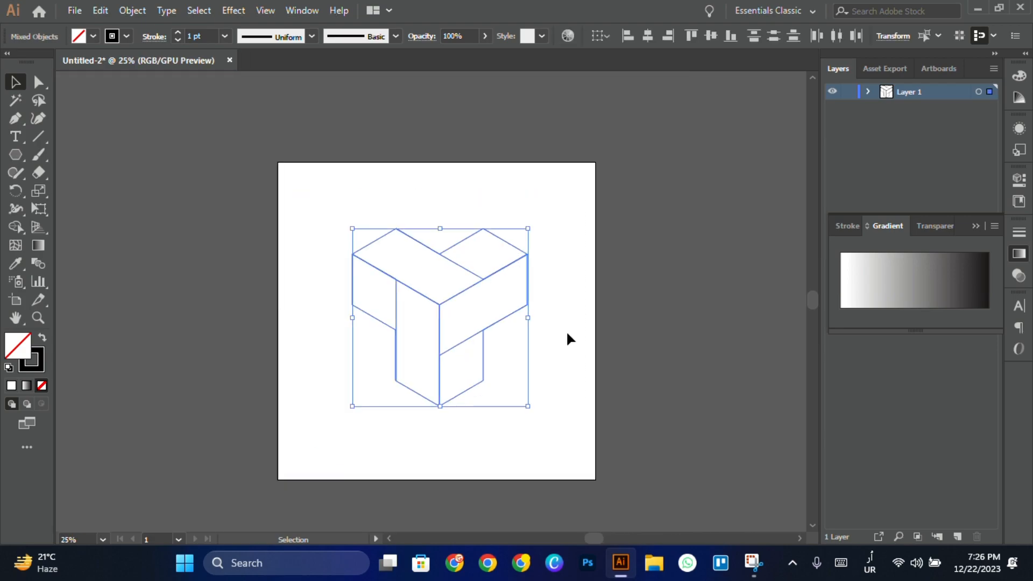
scroll(615, 347, "down", 1)
scroll(603, 352, "up", 2)
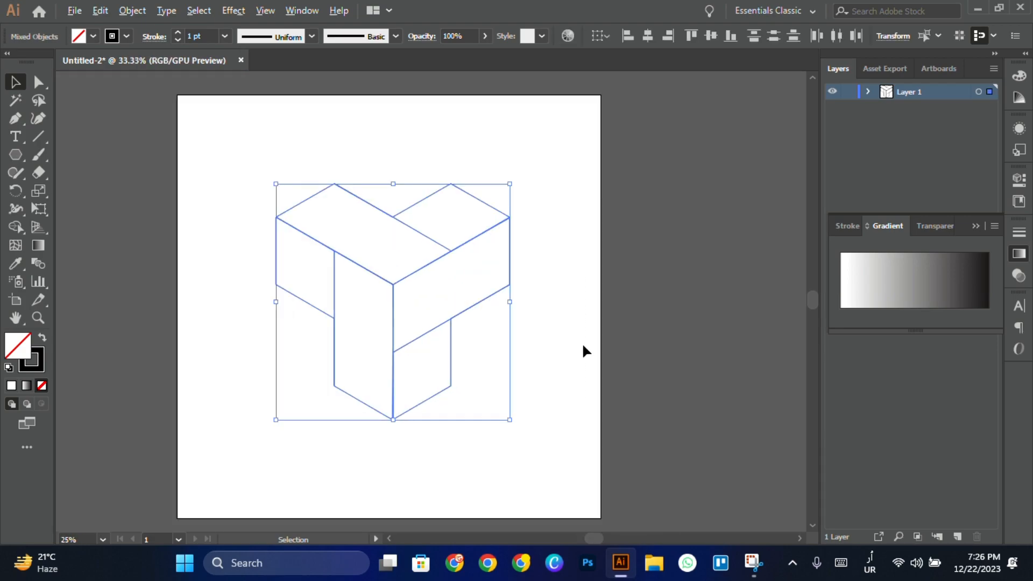
left_click(537, 324)
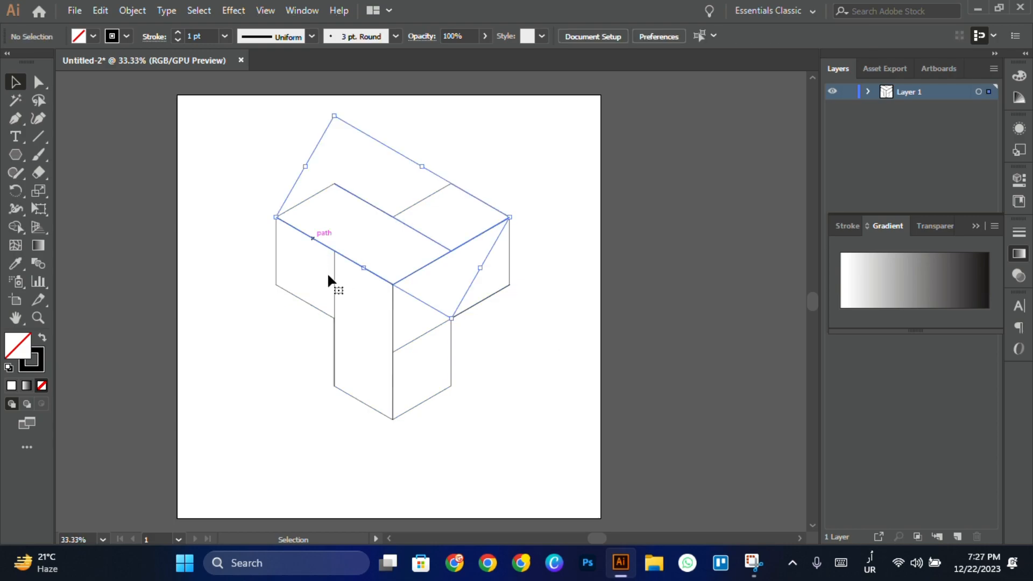
- Round the corners of the three inner paths to a radius of about 140.9 px
left_click(325, 268)
left_click(334, 289, "shift")
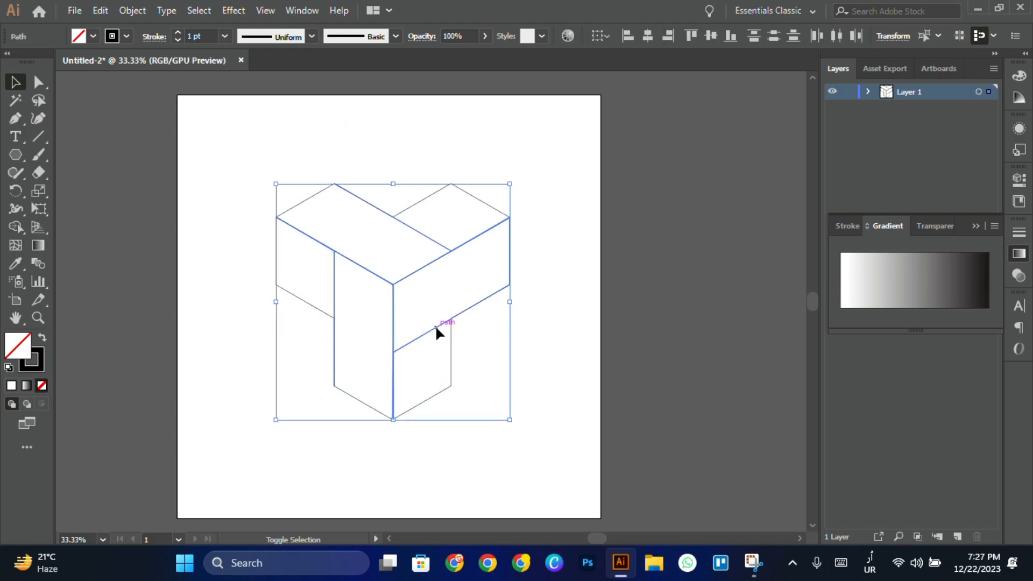
left_click(38, 82)
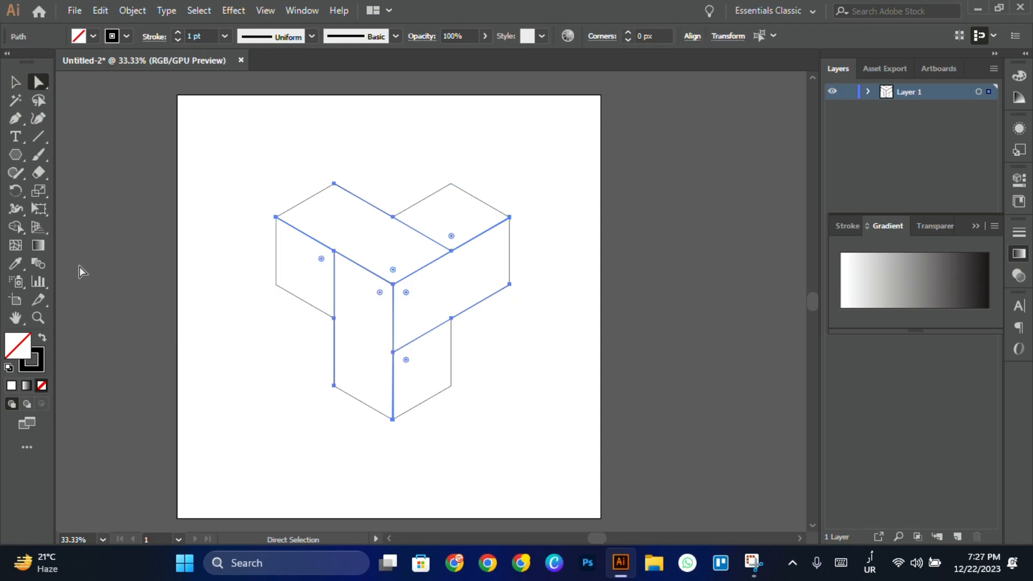
left_click_drag(322, 260, 281, 286)
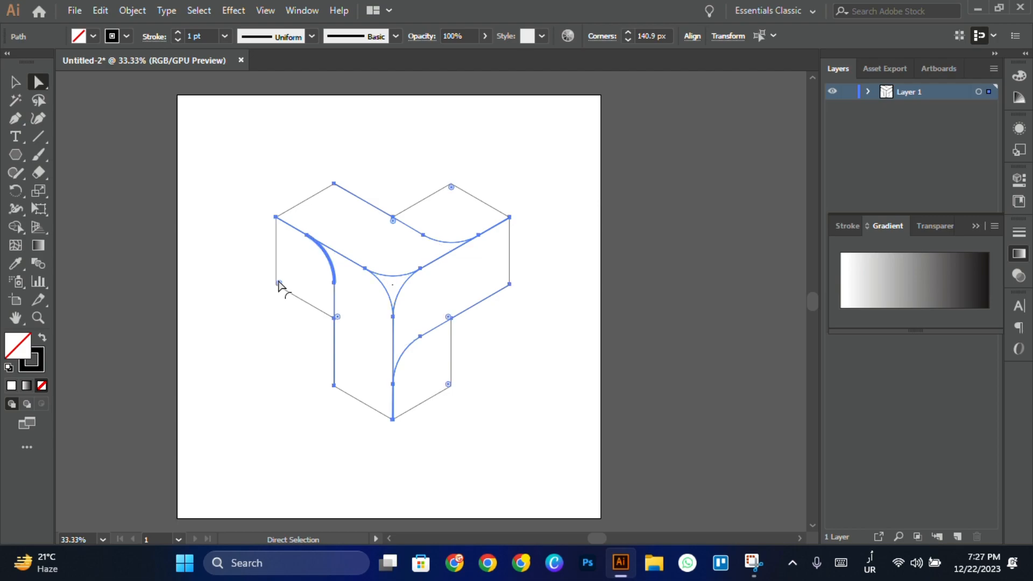
left_click(15, 84)
left_click(272, 129)
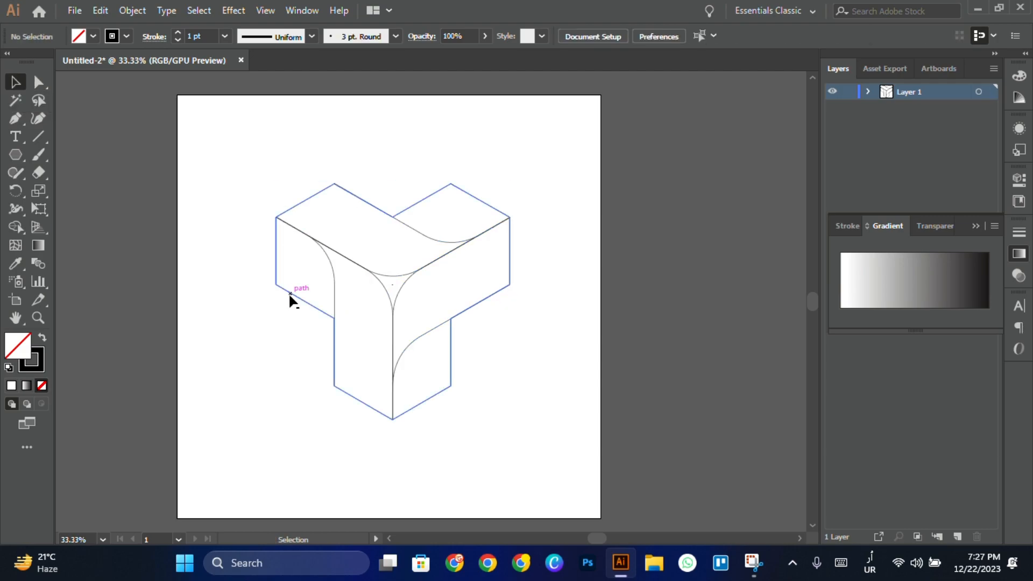
- Round the corners of the outer outline to a radius of about 61.63 px
left_click_drag(290, 296, 309, 282)
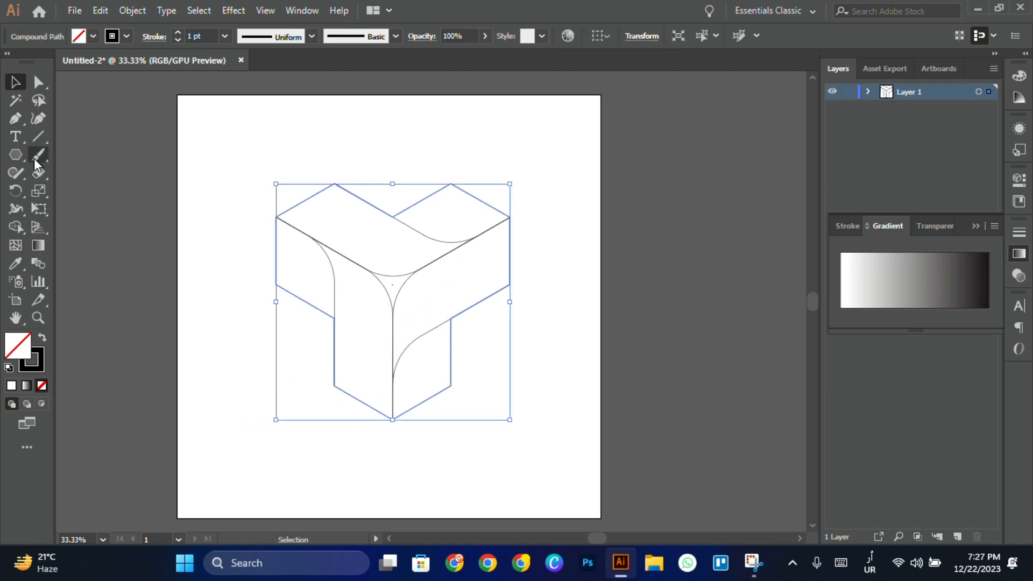
key("a")
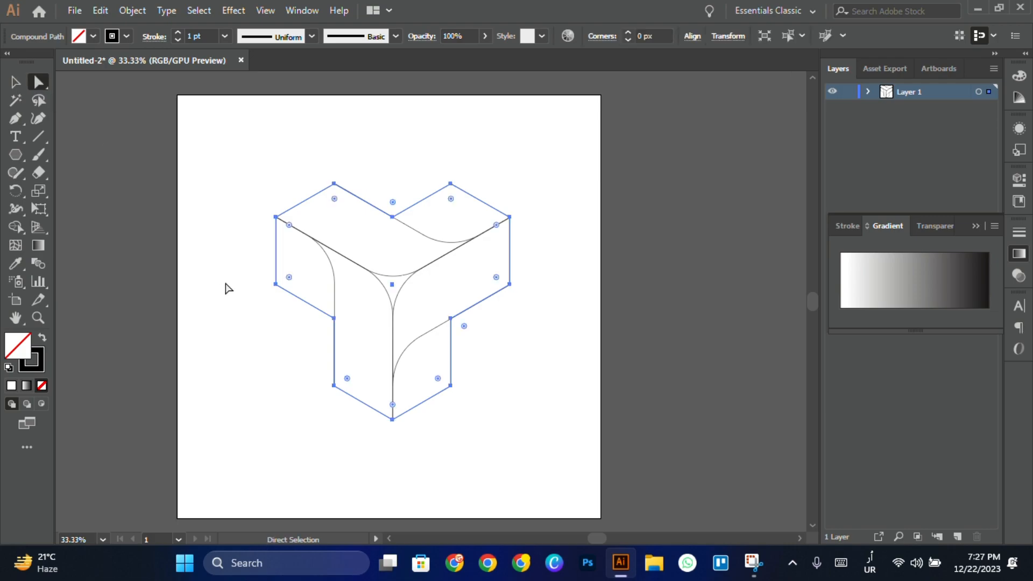
mouse_move(291, 284)
left_mouse_down()
mouse_move(306, 262)
mouse_move(296, 268)
left_mouse_up()
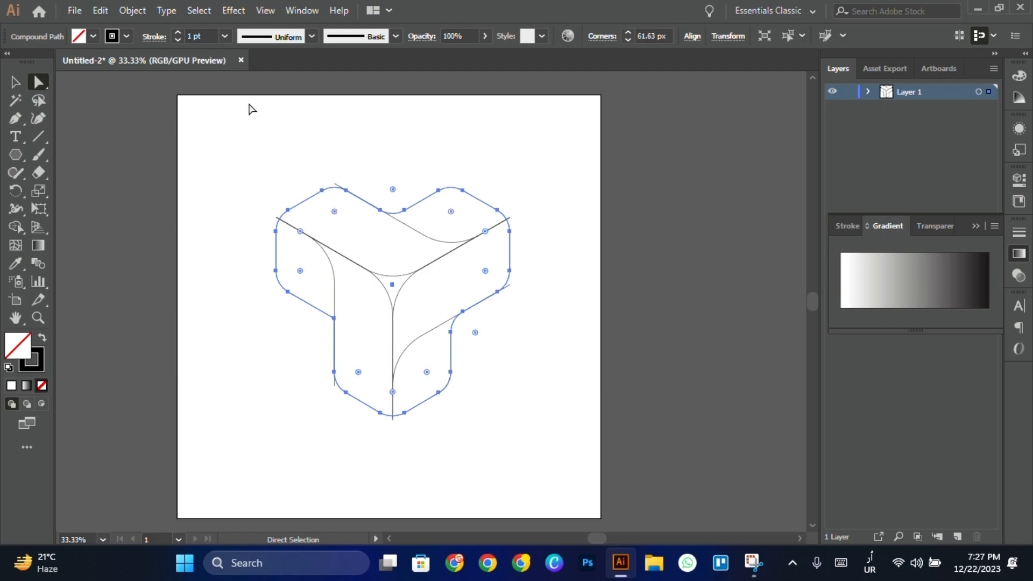
left_click(15, 85)
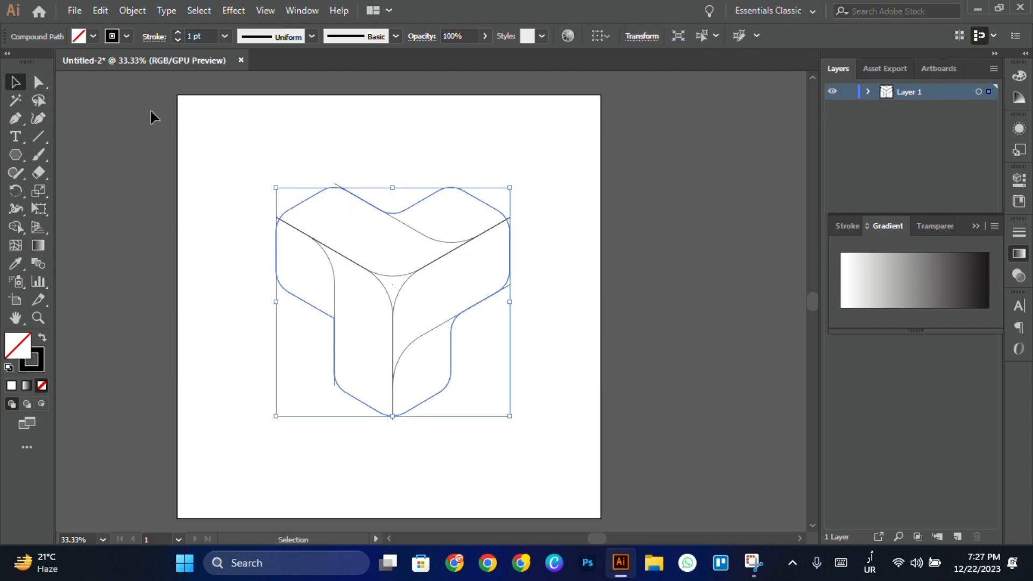
left_click(209, 127)
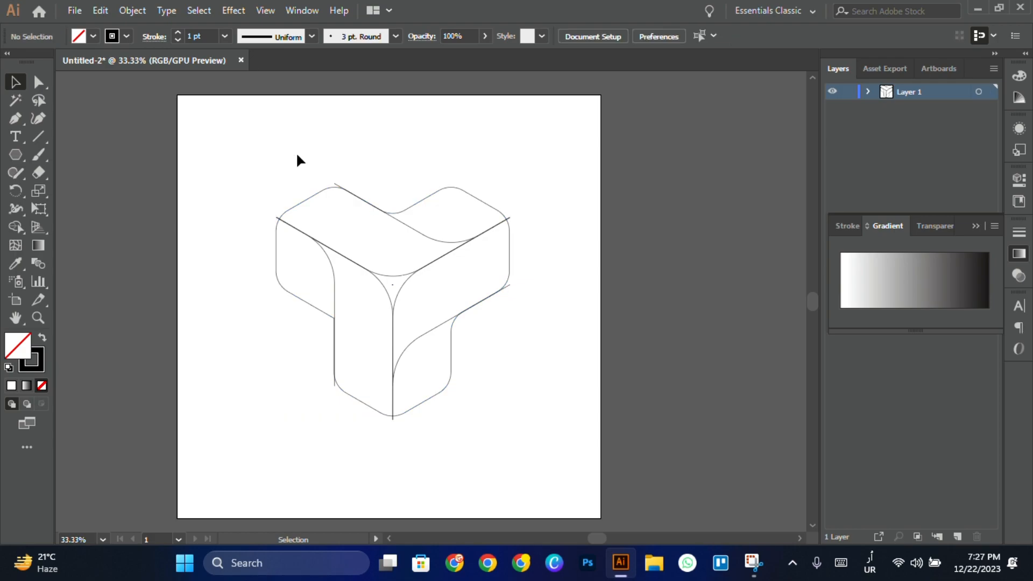
left_click_drag(254, 180, 567, 413)
left_click(242, 178)
key("shift+m")
left_click(95, 37)
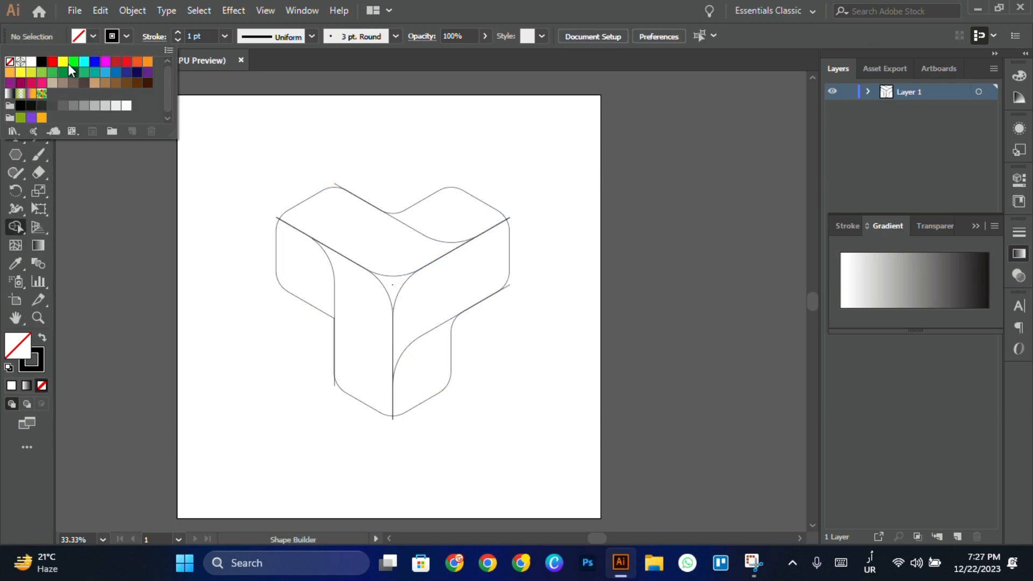
left_click(39, 70)
key("v")
key("slash")
- Select the outline and all inner paths, and set the Shape Builder fill to near-black #020202 with a black stroke
left_click_drag(245, 159, 588, 437)
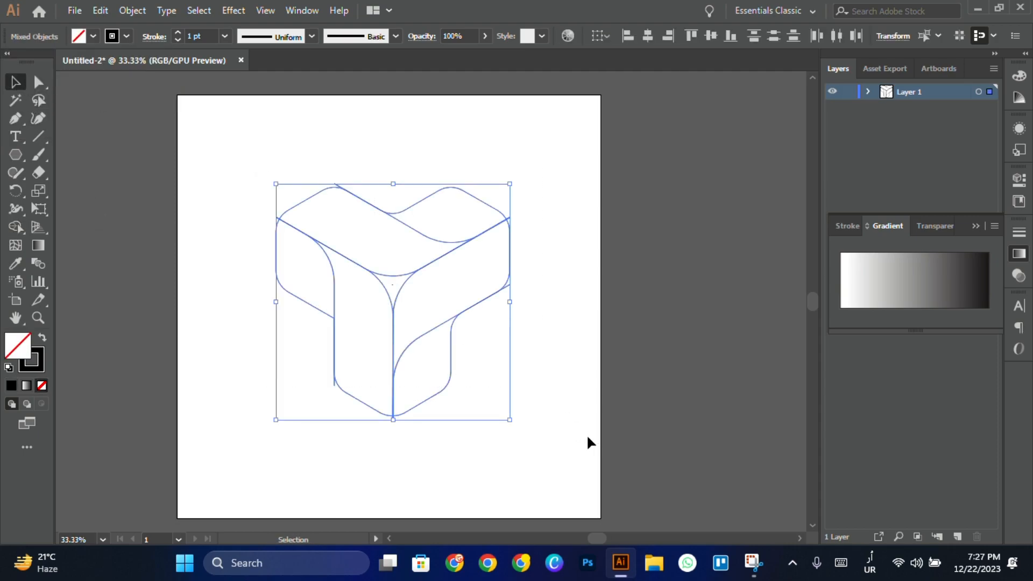
left_click(16, 229)
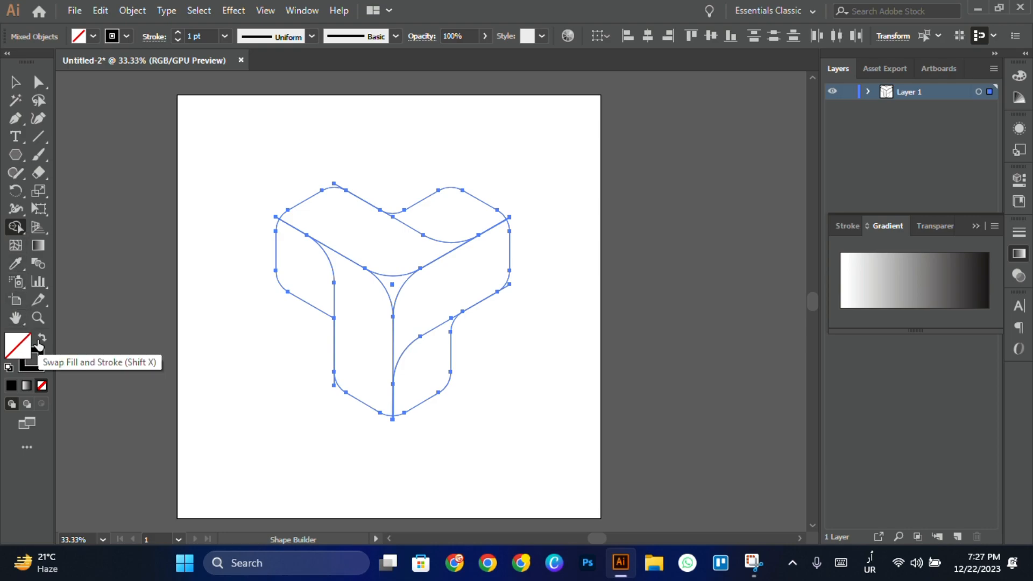
double_click(36, 363)
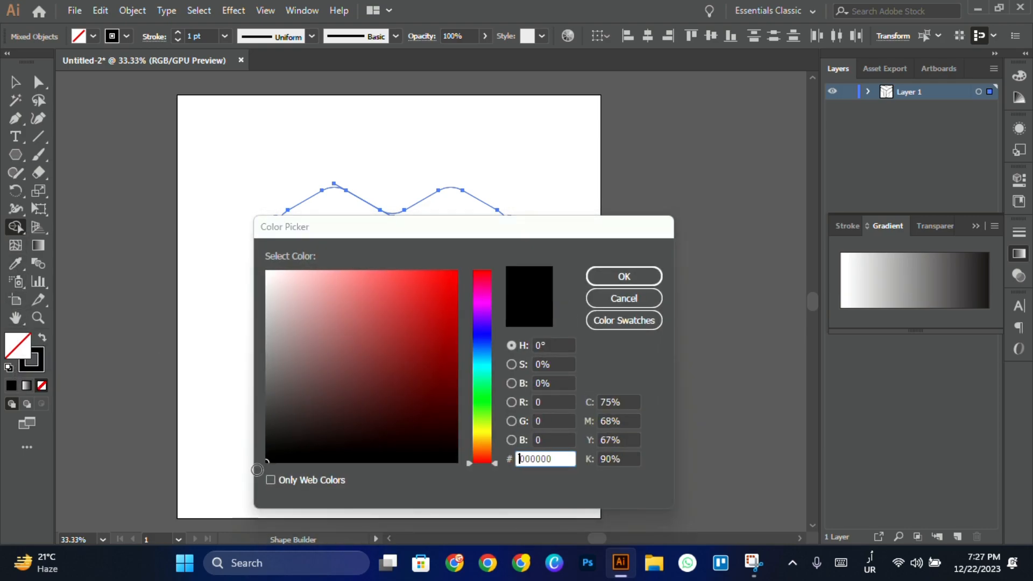
left_click(609, 279)
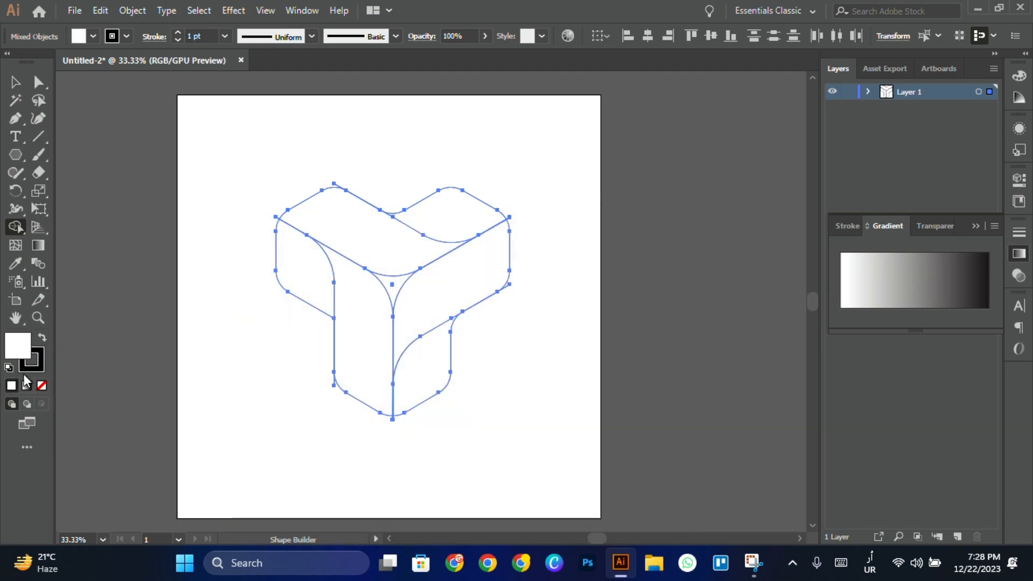
left_click(42, 340)
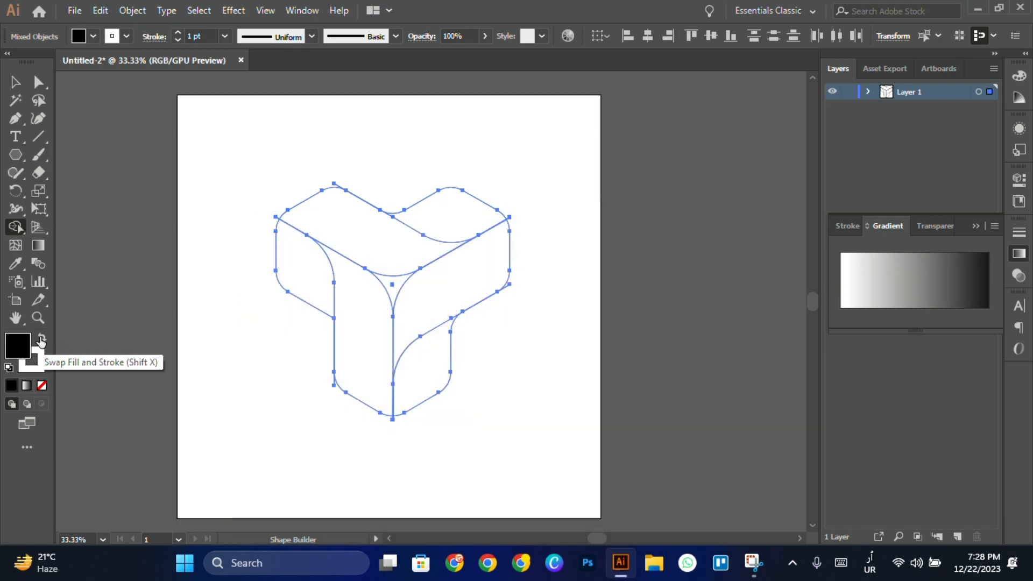
left_click(42, 340)
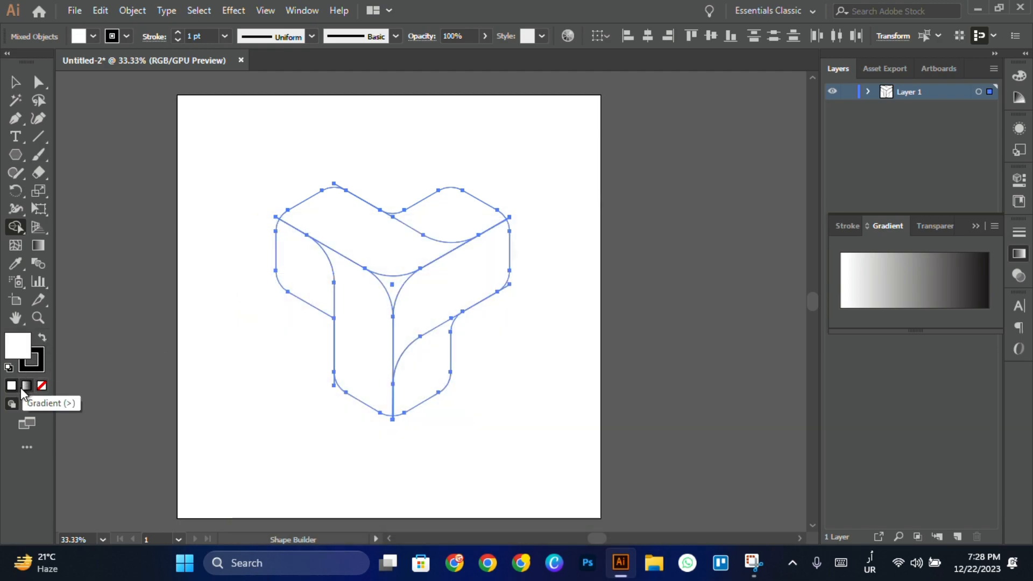
double_click(20, 353)
left_click_drag(377, 390, 266, 460)
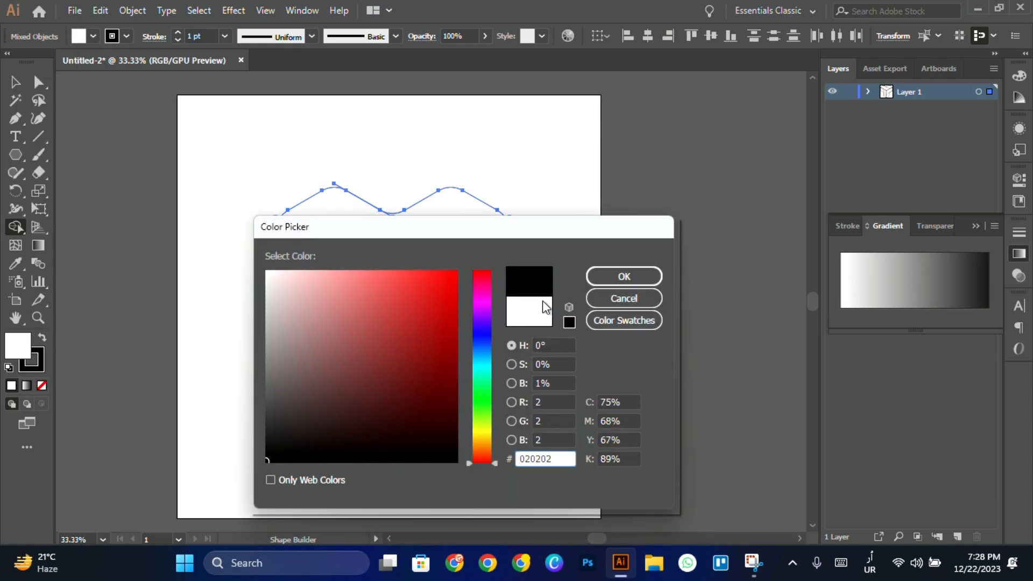
left_click(601, 278)
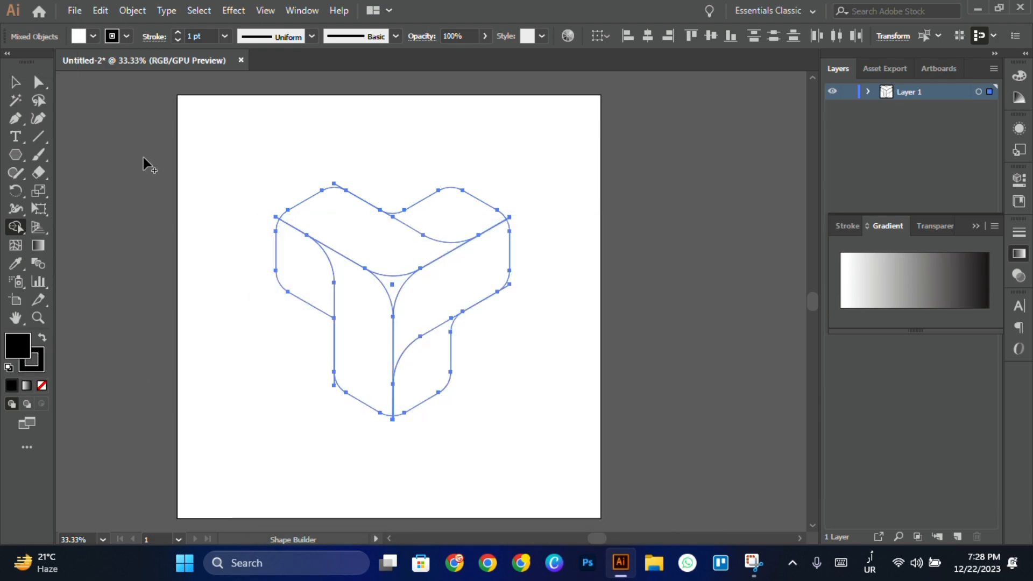
- Turn the six outer regions of the artwork into separate filled faces with the Shape Builder tool, leaving the centre unfilled
left_click(333, 229)
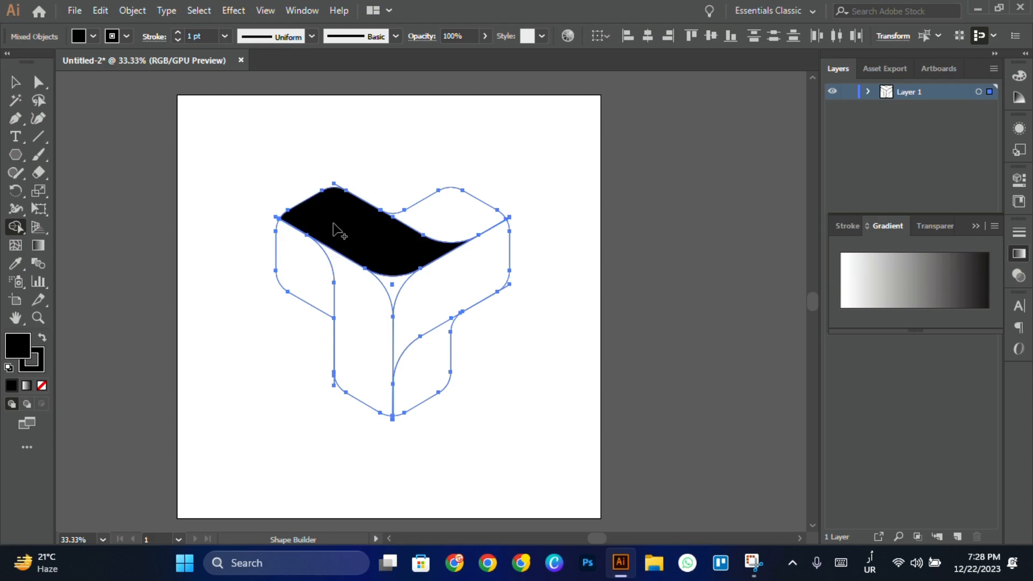
left_click(452, 217)
left_click(472, 285)
left_click(435, 370)
left_click(365, 341)
left_click(304, 266)
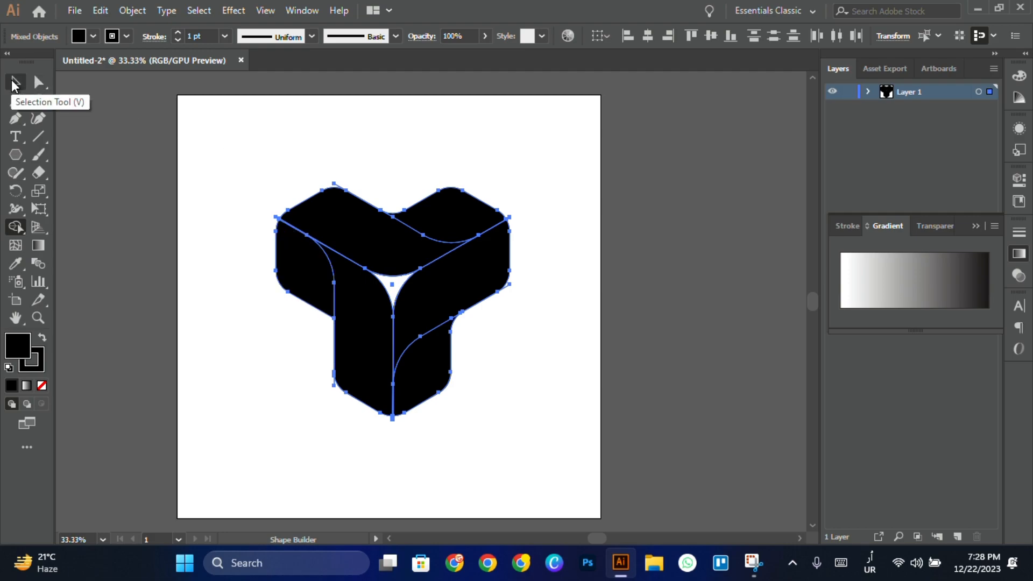
left_click(15, 84)
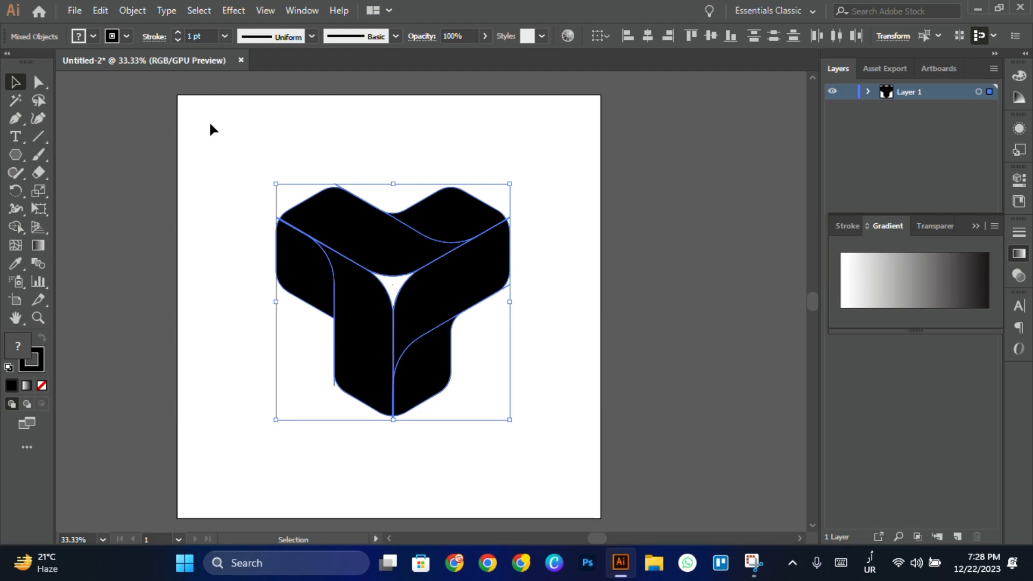
- Detach the Gradient panel beside the artboard, activate the white-to-black gradient fill and expand the panel's full options
left_click(235, 17)
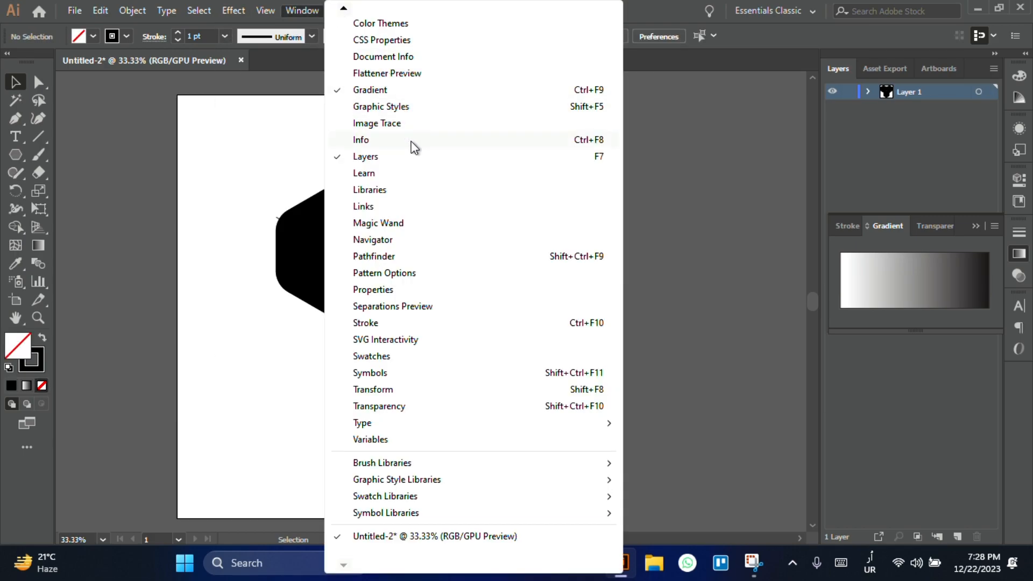
left_click(441, 89)
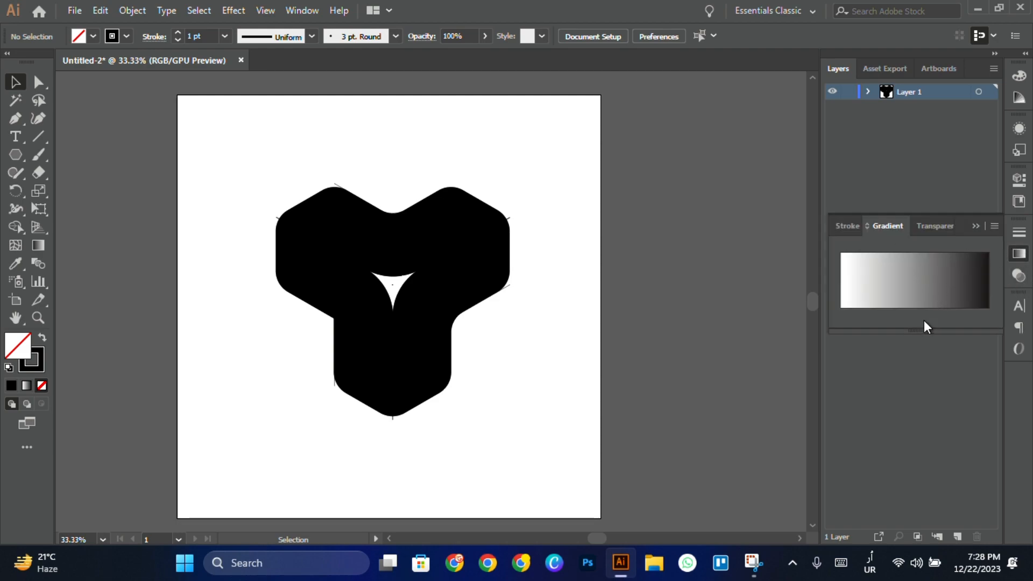
left_click(895, 253)
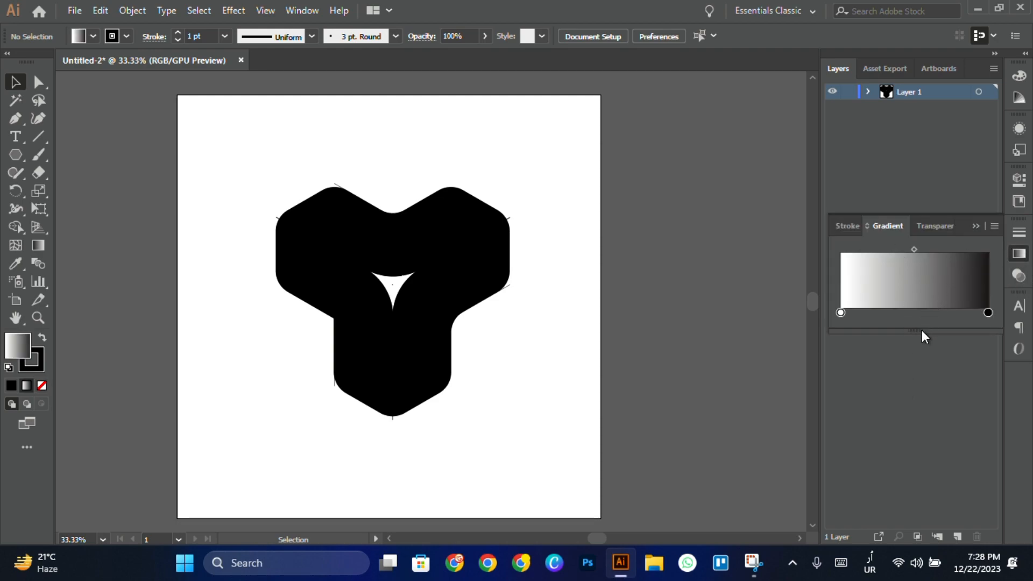
mouse_move(887, 225)
left_mouse_down()
mouse_move(886, 273)
mouse_move(815, 276)
mouse_move(709, 106)
left_mouse_up()
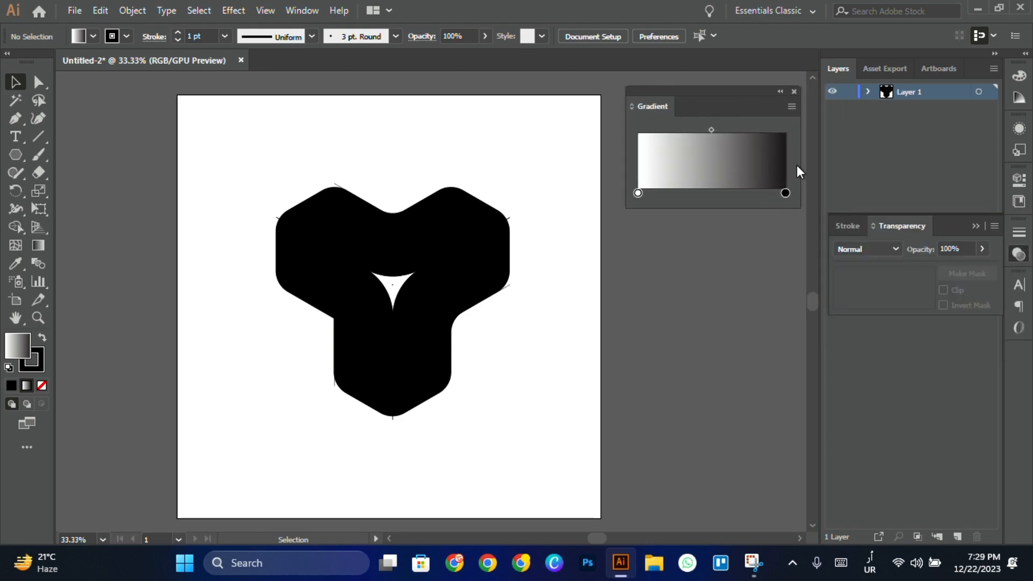
left_click(832, 111)
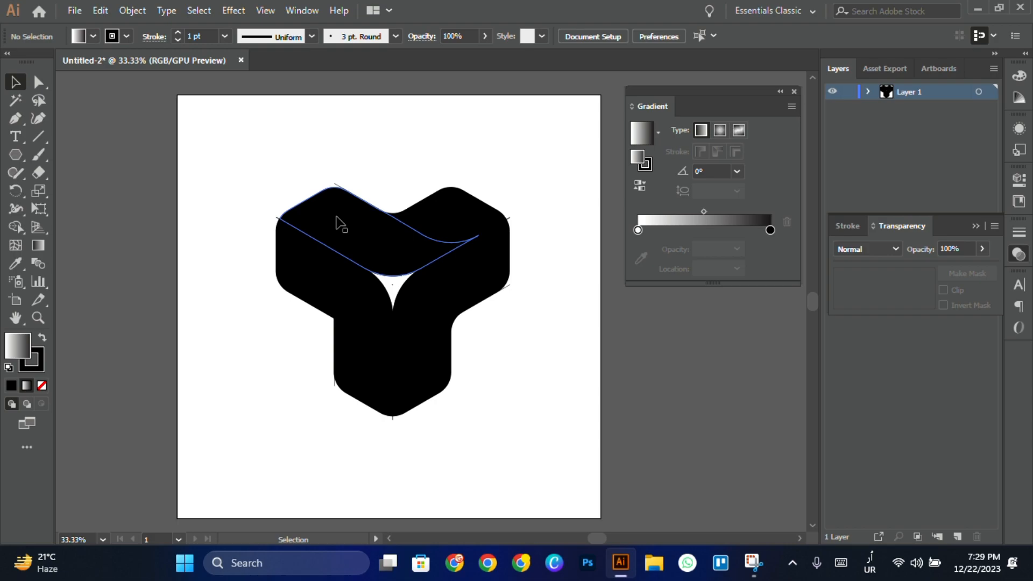
- Fill the upper-left face with the White, Black gradient preset, and apply the same preset to the entire artwork
left_click(341, 223)
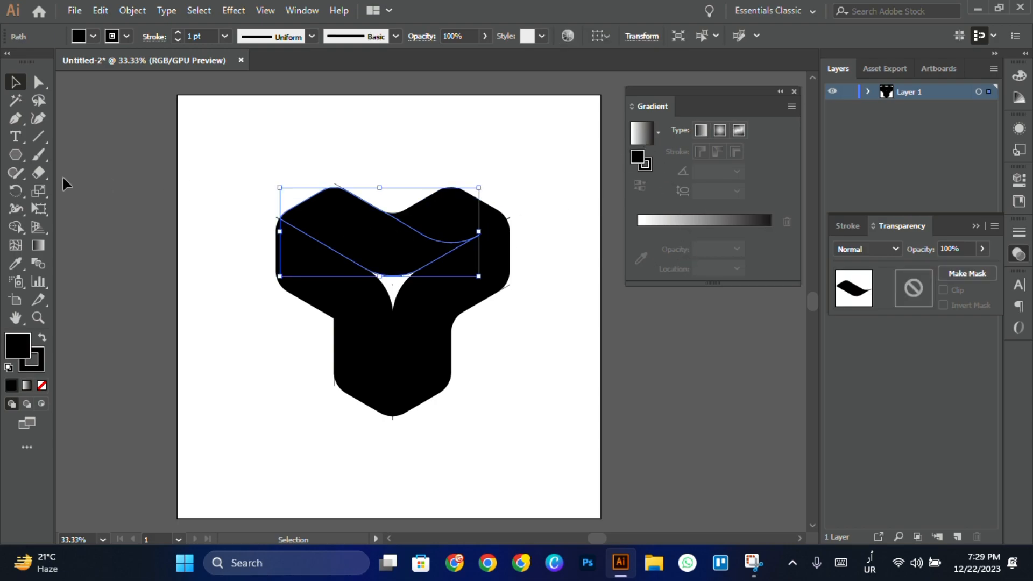
left_click(38, 245)
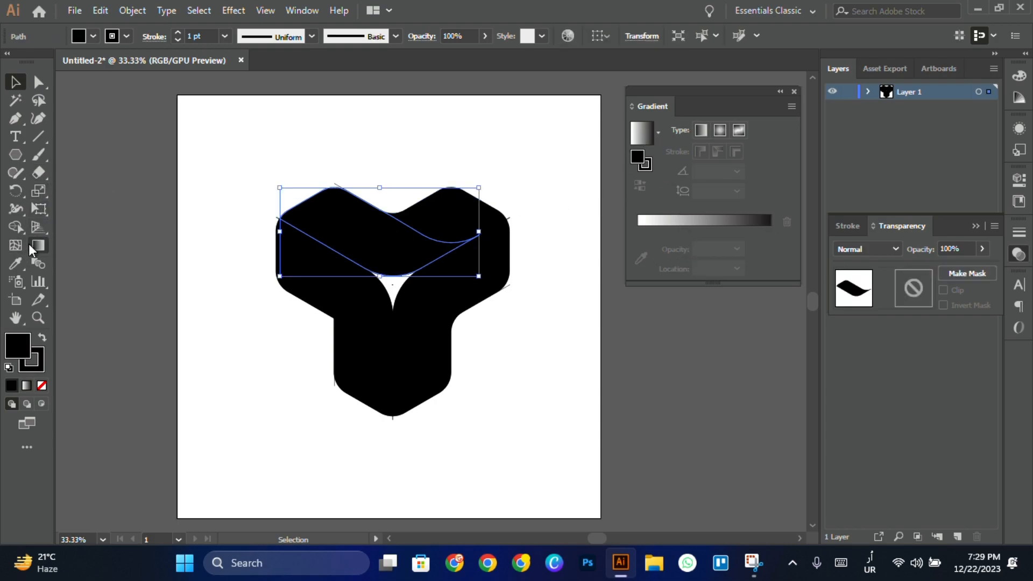
left_click(657, 133)
left_click(565, 156)
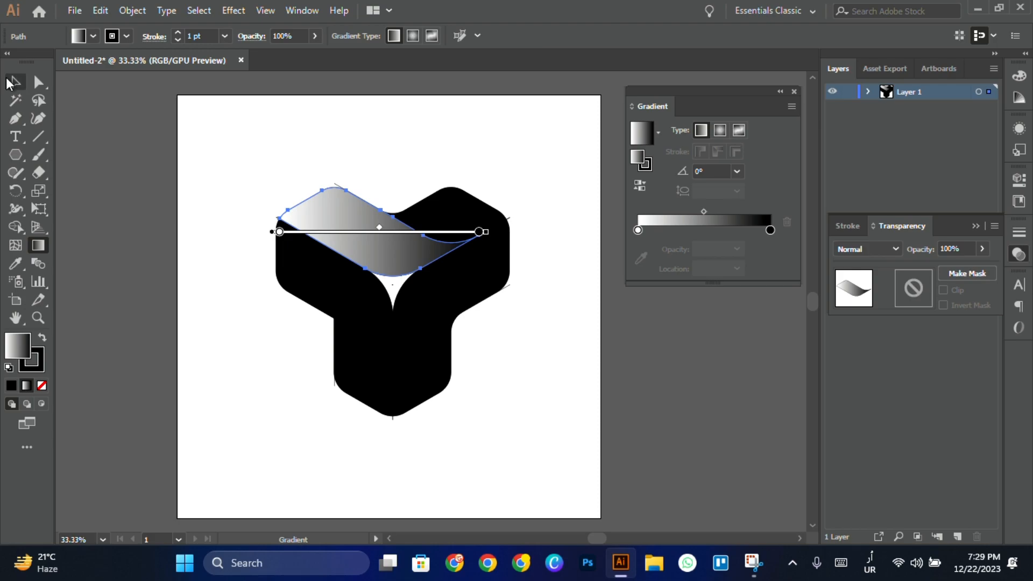
left_click(12, 82)
key("ctrl+a")
left_click(658, 135)
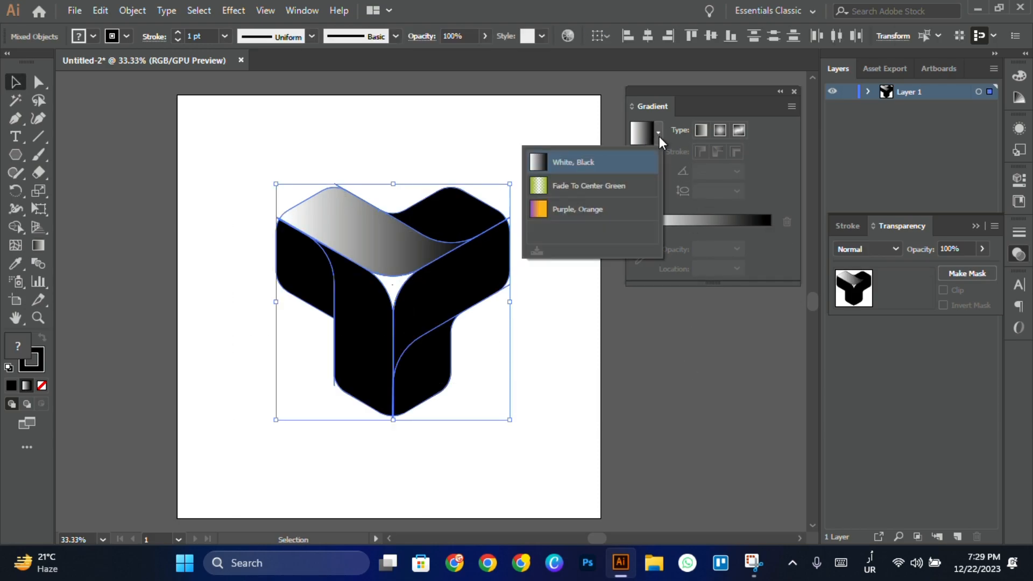
left_click(584, 166)
left_click(488, 131)
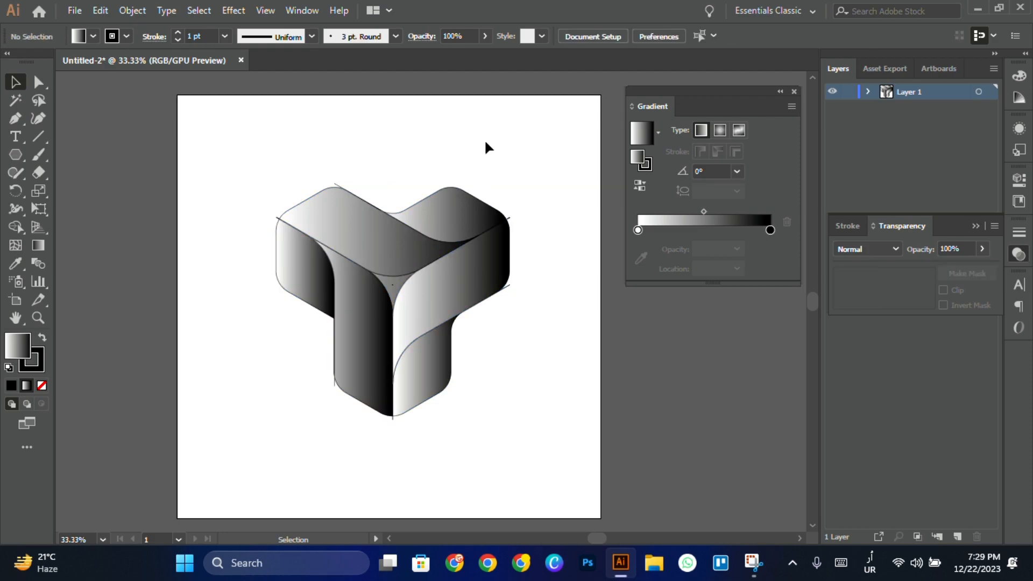
- Select the six outer gradient-filled faces together and cut them from the artwork
left_click(464, 246)
left_click(374, 325)
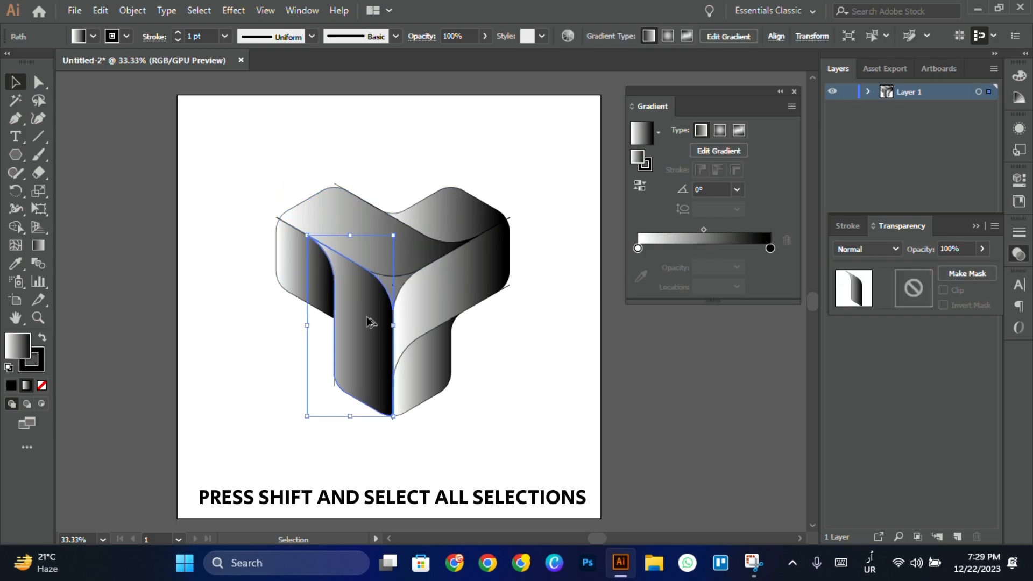
left_click(291, 273, "shift")
left_click(368, 230, "shift")
left_click(450, 217, "shift")
left_click(456, 277, "shift")
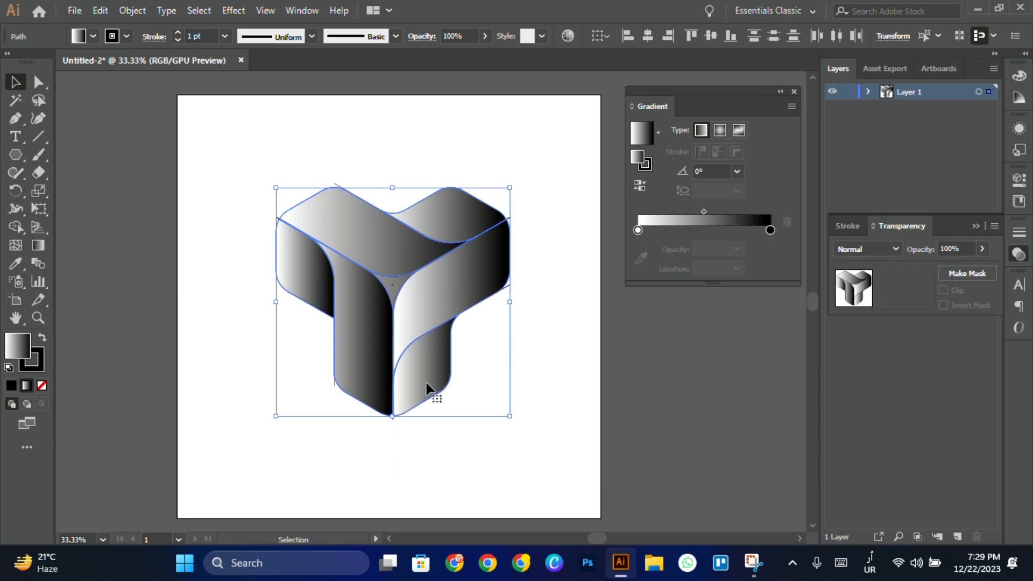
left_click(101, 10)
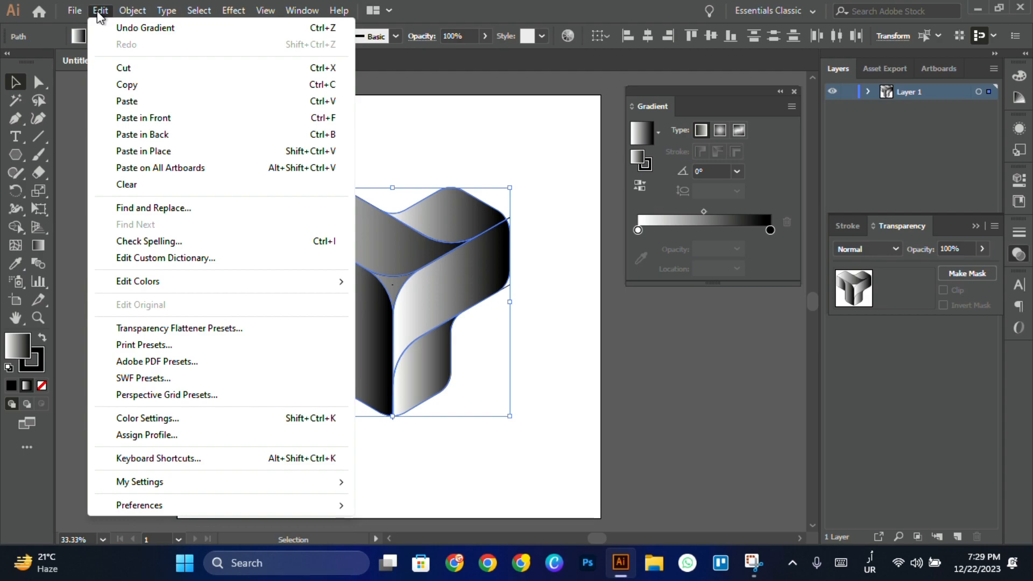
left_click(120, 69)
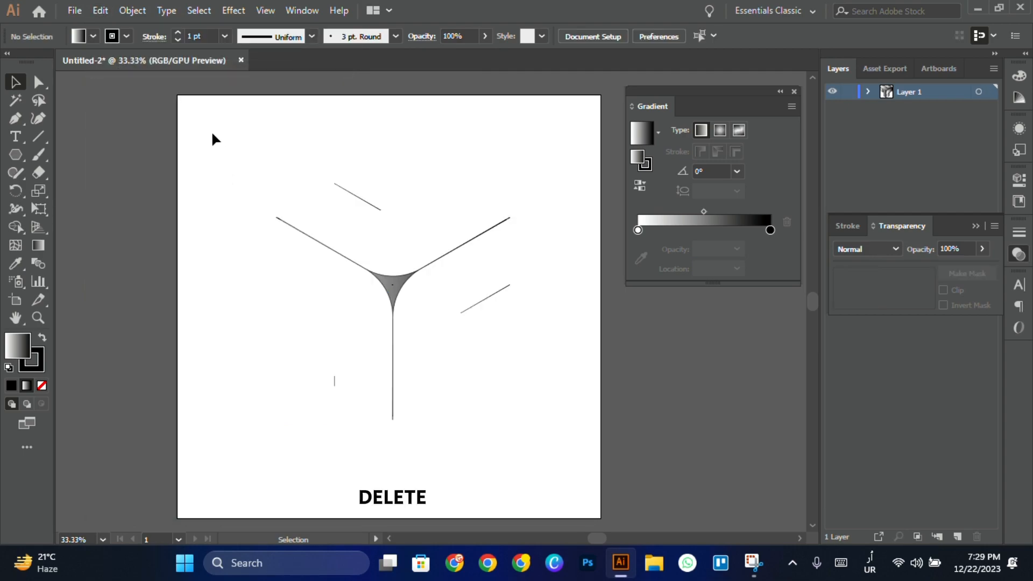
- Delete all the leftover lines and the centre shape from the artboard, and paste the six cut faces back in front
scroll(564, 472, "down", 1)
key("ctrl+a")
key("Delete")
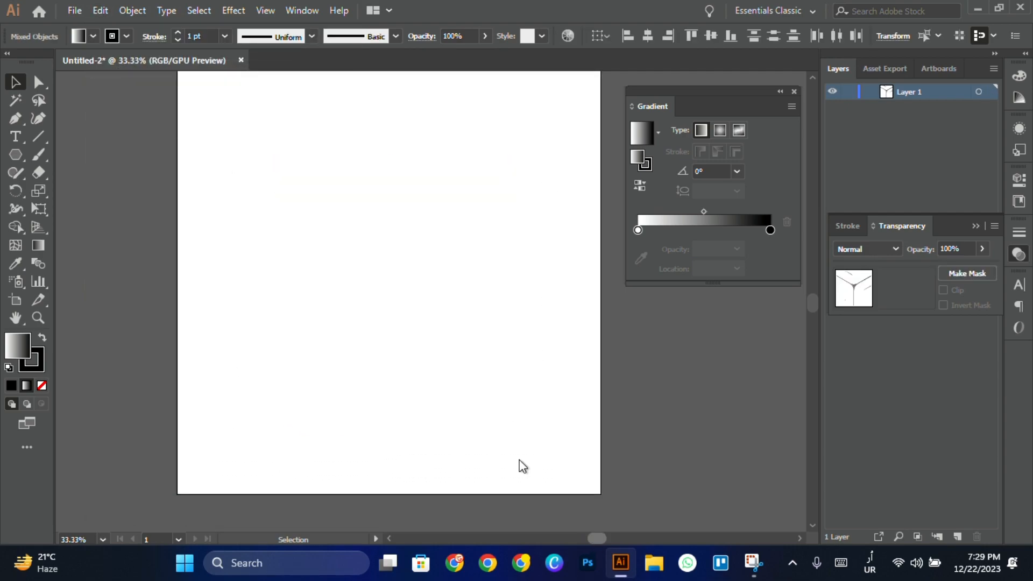
left_click(99, 10)
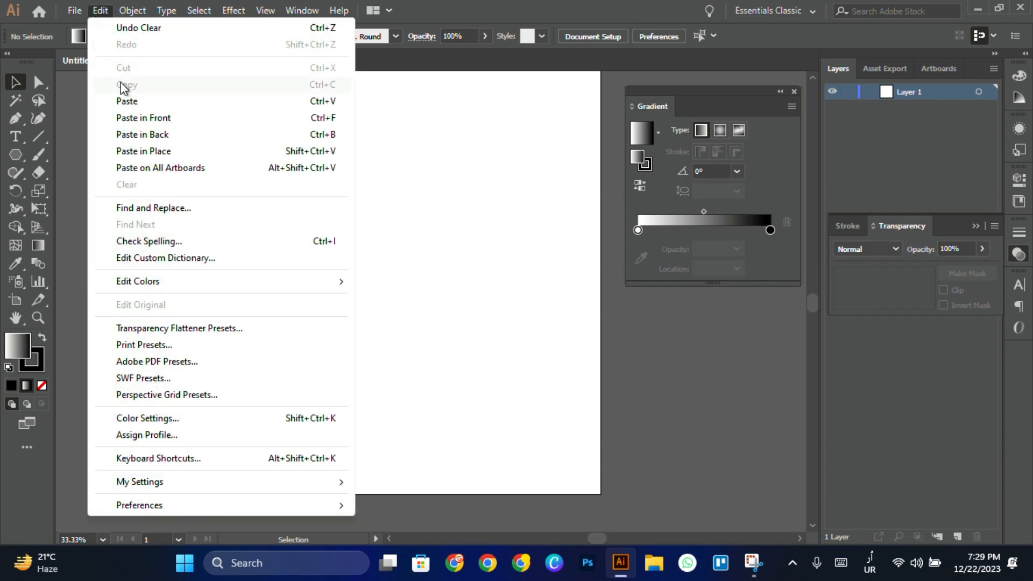
left_click(142, 117)
left_click(259, 102)
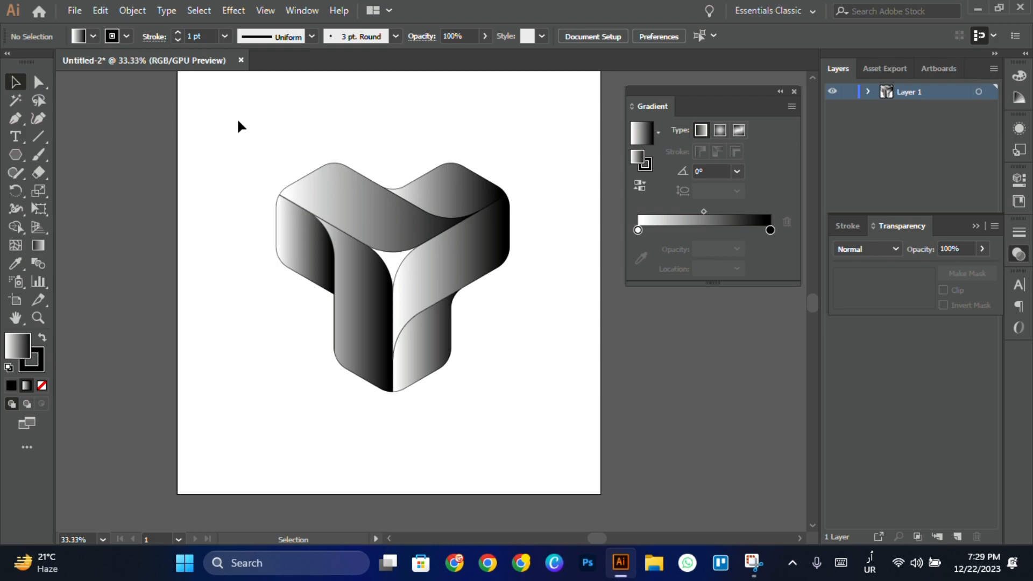
- Remove the stroke from all six faces, keeping their gradient fill
left_click_drag(238, 127, 501, 393)
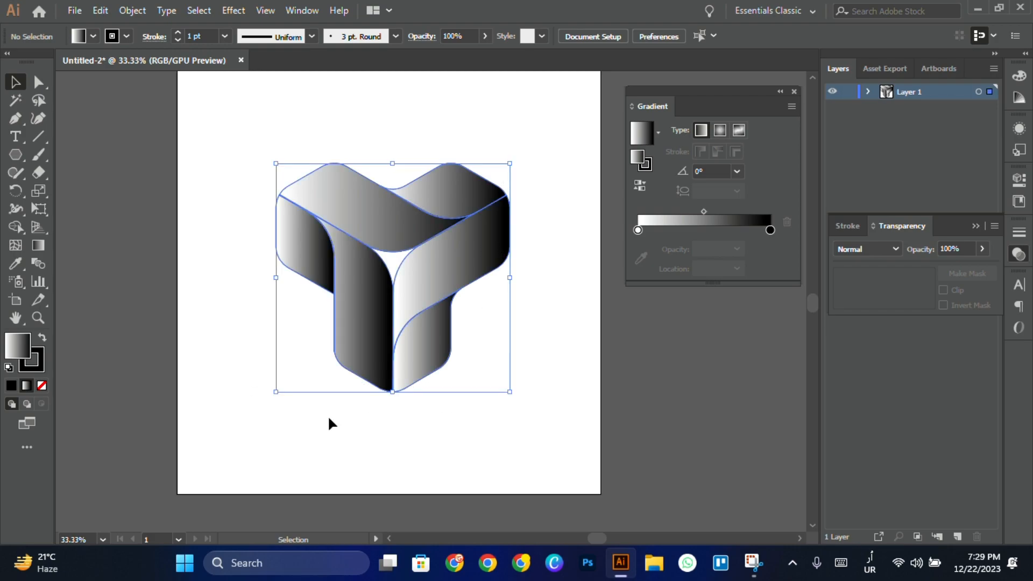
left_click(41, 355)
left_click(42, 385)
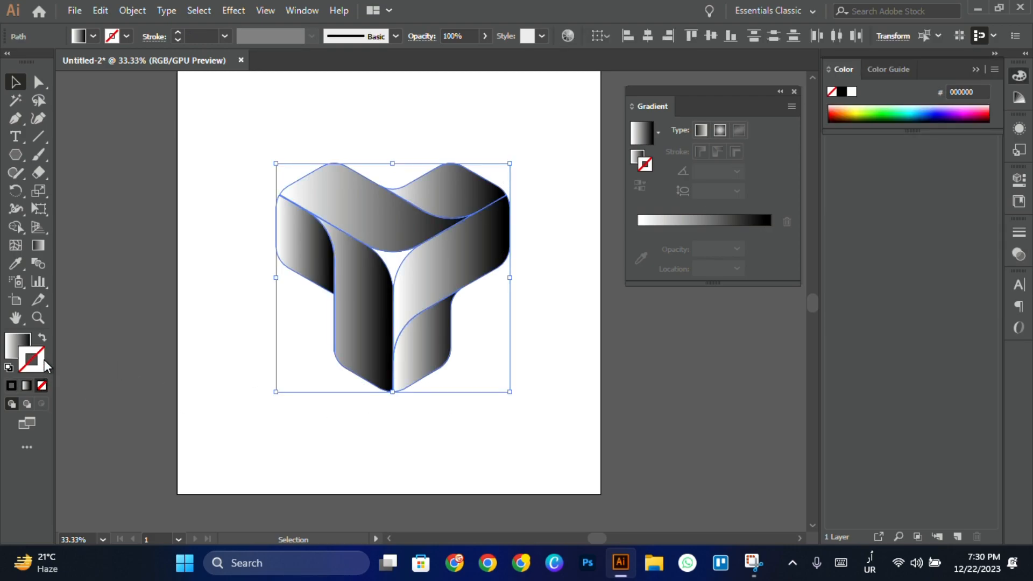
left_click(43, 341)
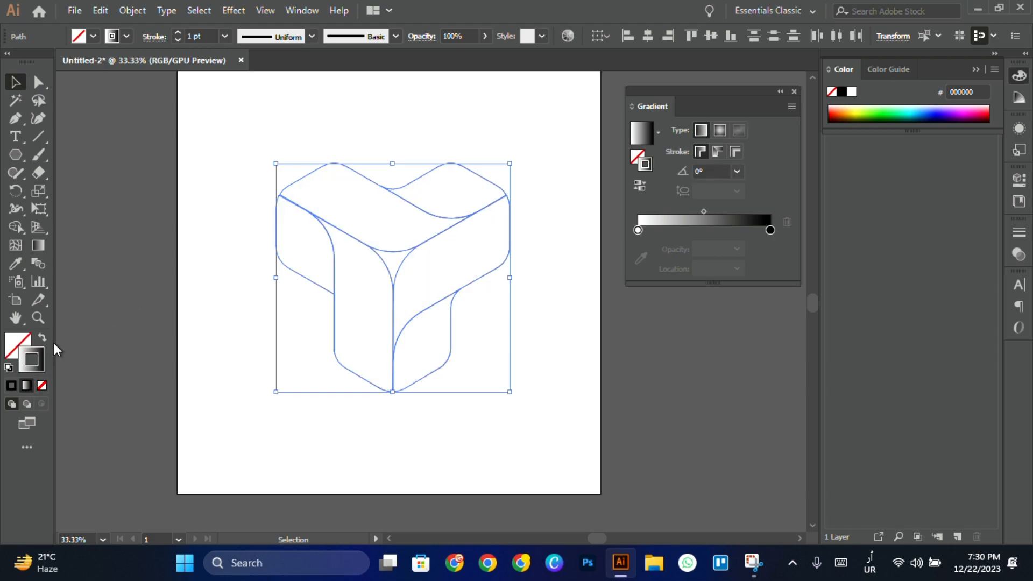
key("ctrl+z")
left_click(21, 340)
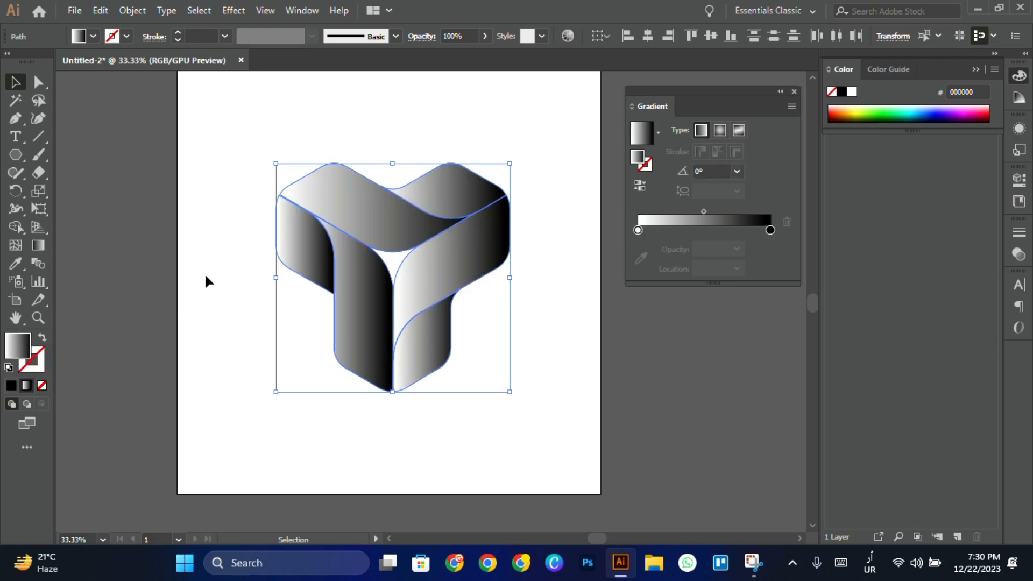
left_click(217, 267)
- Add a white gradient stop at 47.49% to the upper-left face and set its first stop to black
left_click(380, 233)
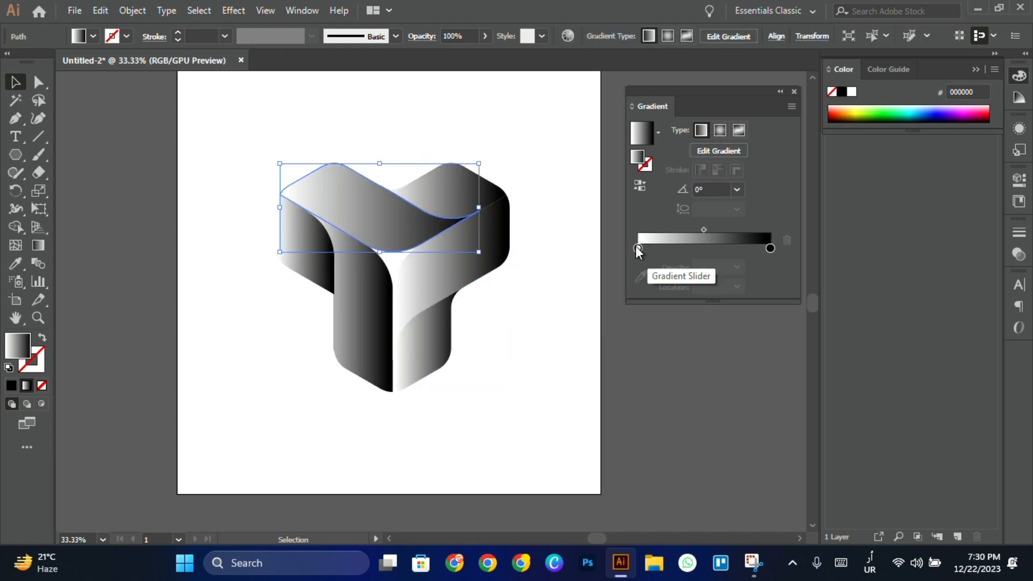
left_click_drag(638, 248, 700, 249)
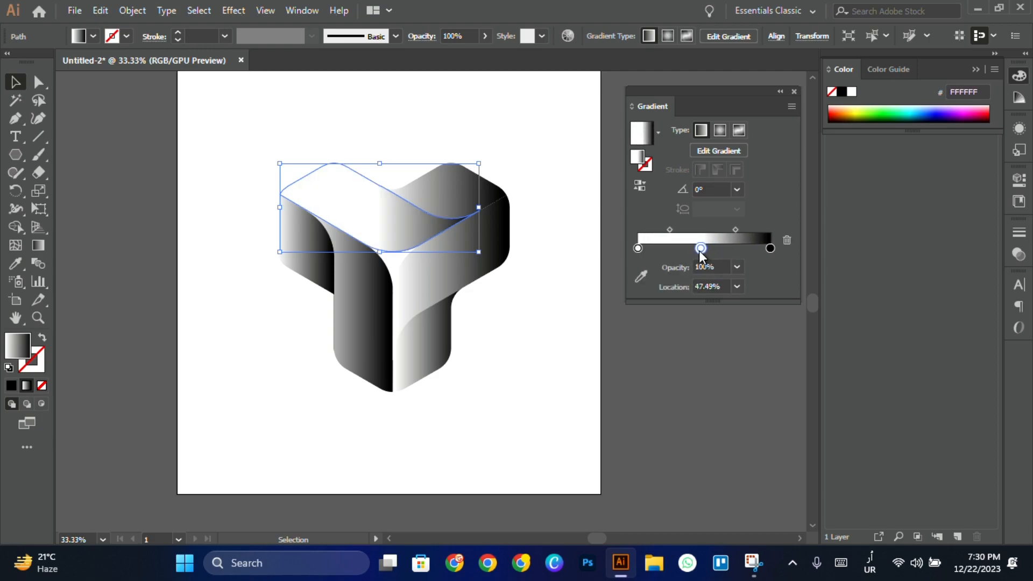
double_click(637, 247)
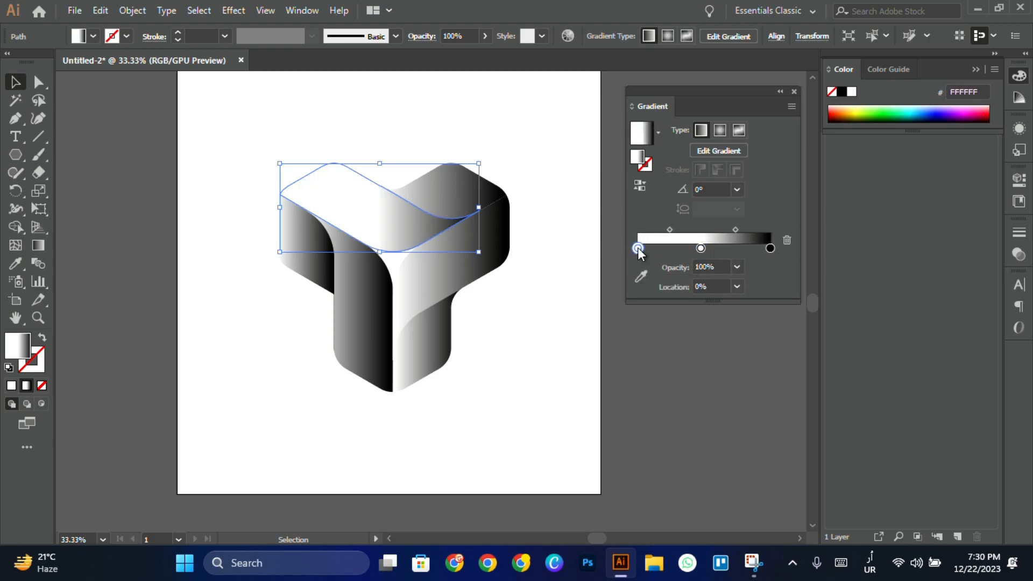
left_click(609, 296)
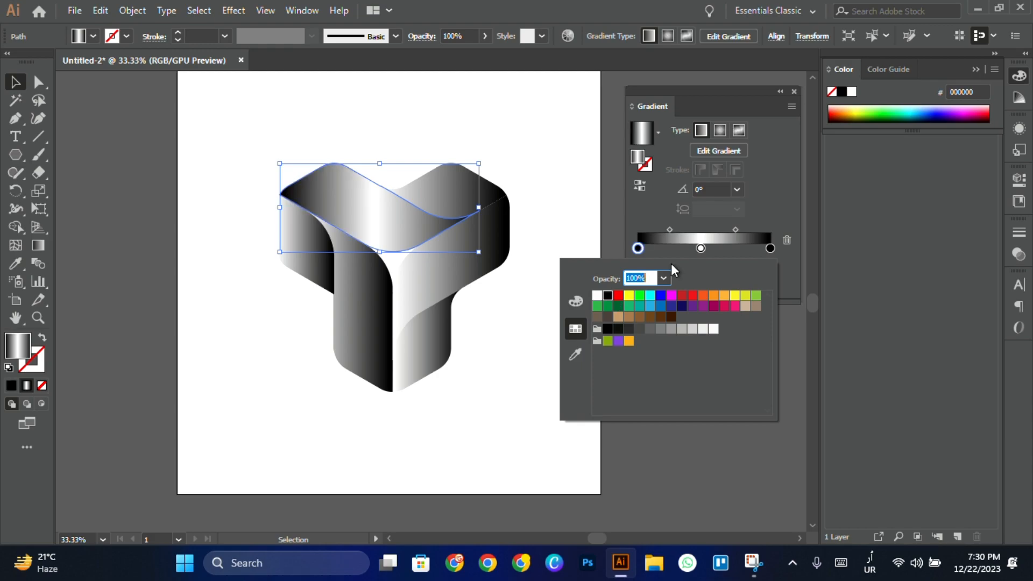
- Set the middle stop of the upper-left face's gradient to cyan 00FFFF and add a dark teal stop at 82.96%
left_click(701, 248)
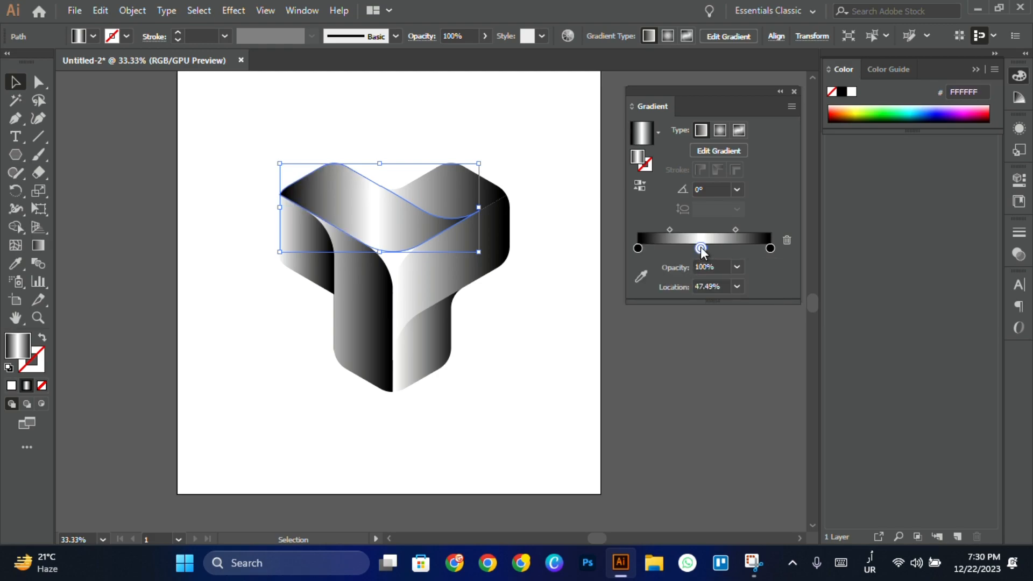
double_click(701, 248)
left_click(650, 295)
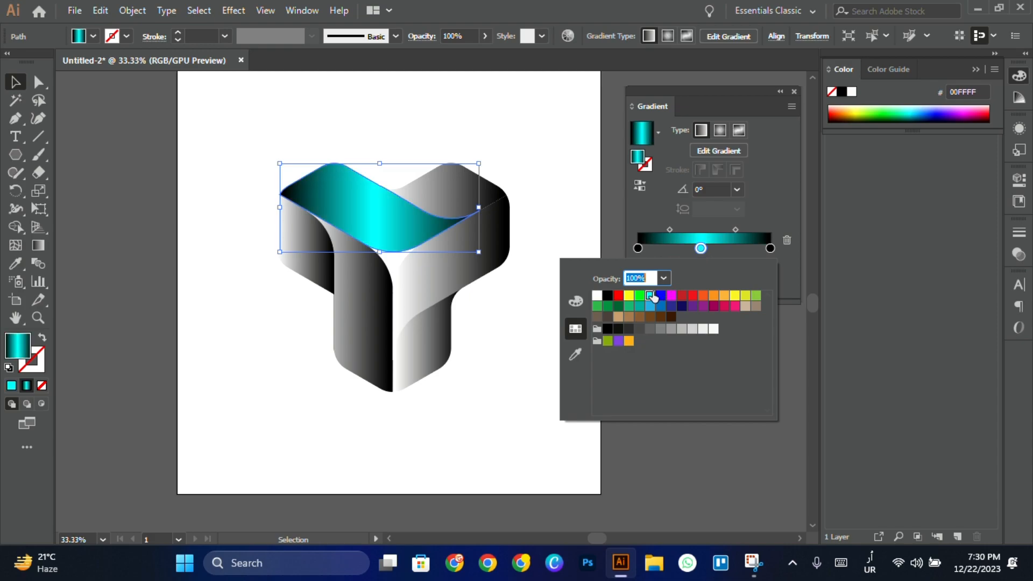
left_click(749, 253)
left_click(749, 251)
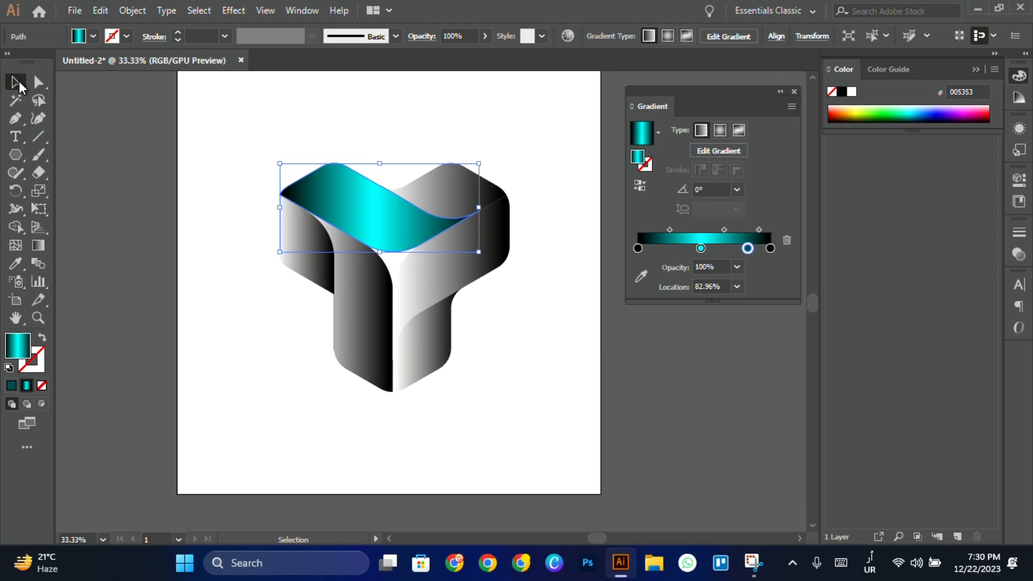
- Copy the black-and-cyan gradient onto the large right face and the large lower face with the Eyedropper tool
left_click(450, 296)
key("i")
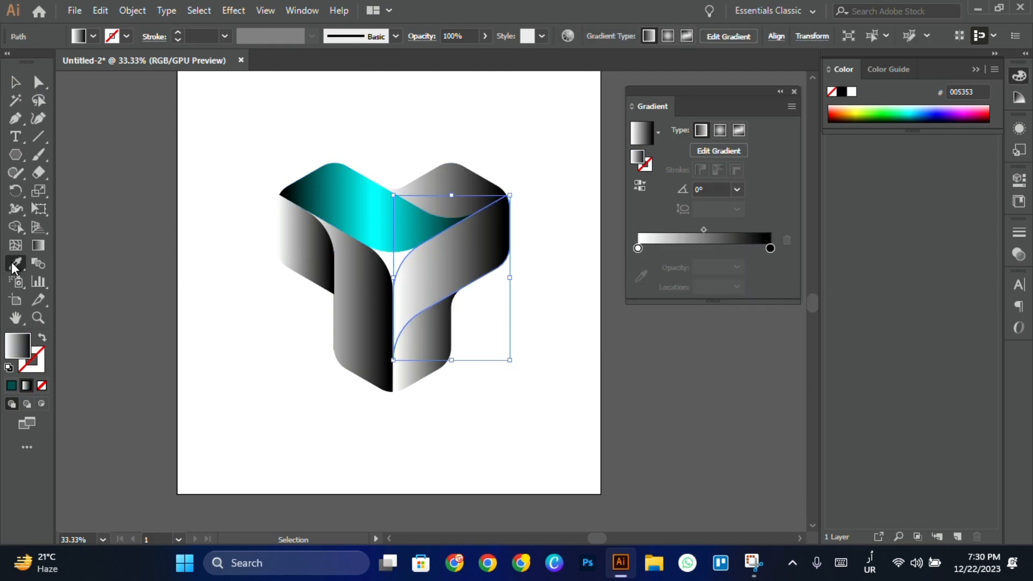
left_click(339, 237)
key("v")
left_click(333, 333)
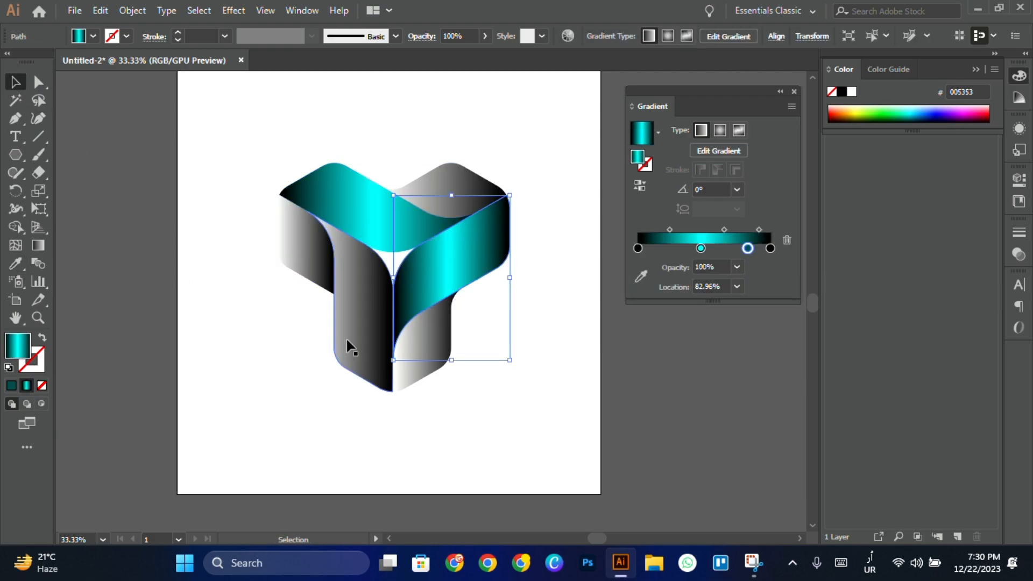
left_click(15, 263)
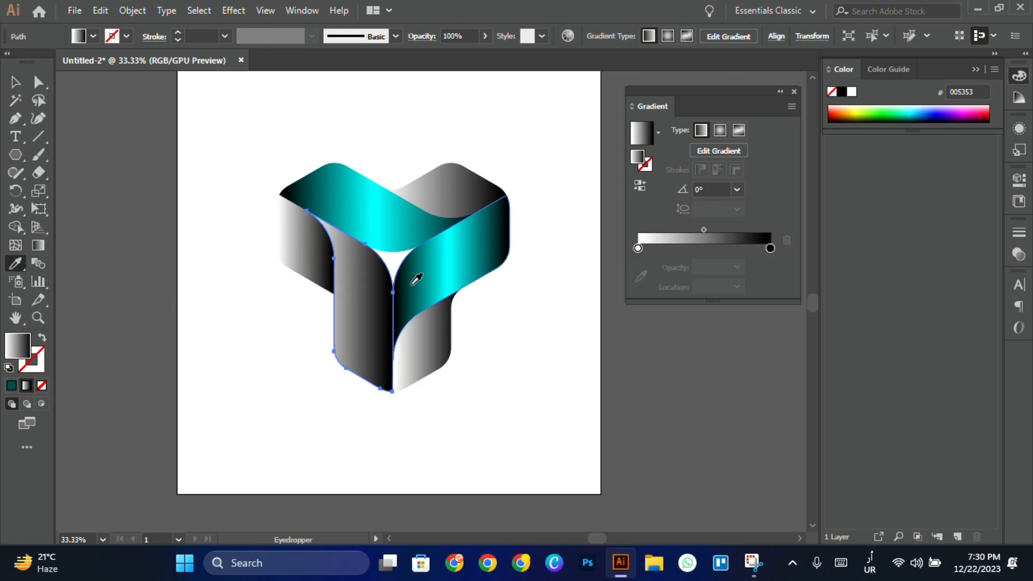
left_click(442, 272)
left_click(15, 82)
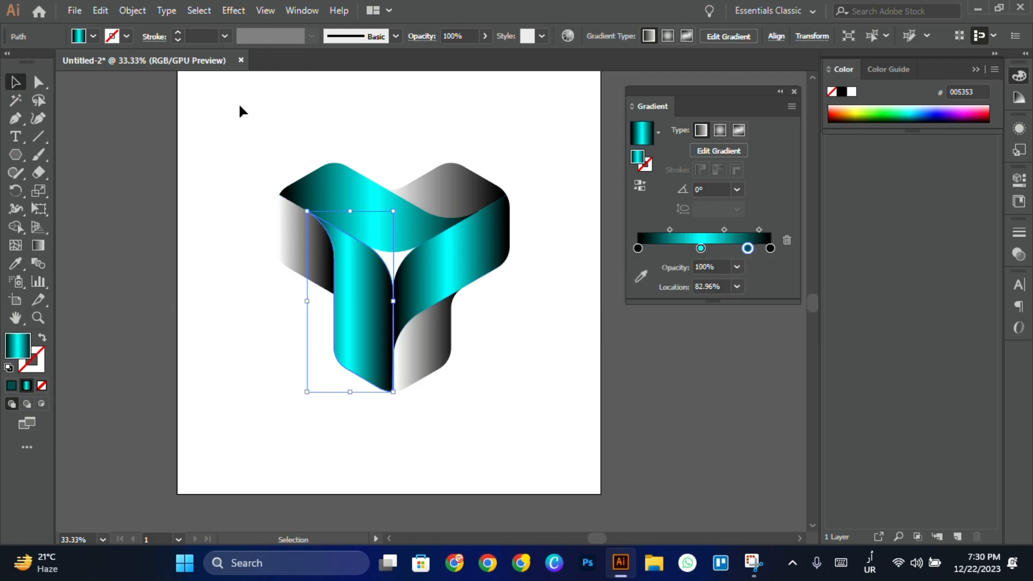
- Rotate the upper-left face's gradient to about -29.9° along the arm and move its dark teal stop to about 70.46%
left_click(393, 214)
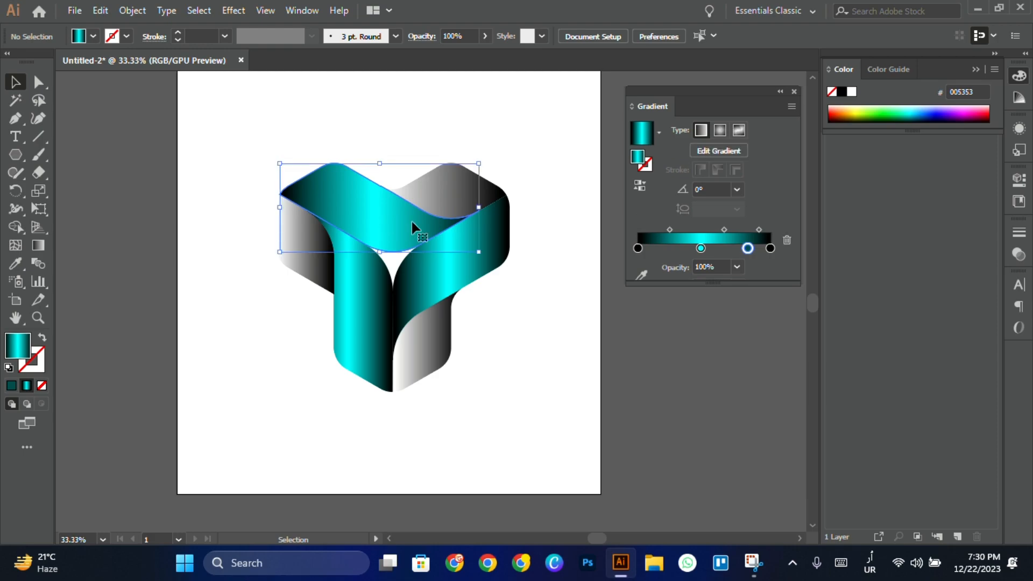
left_click(37, 245)
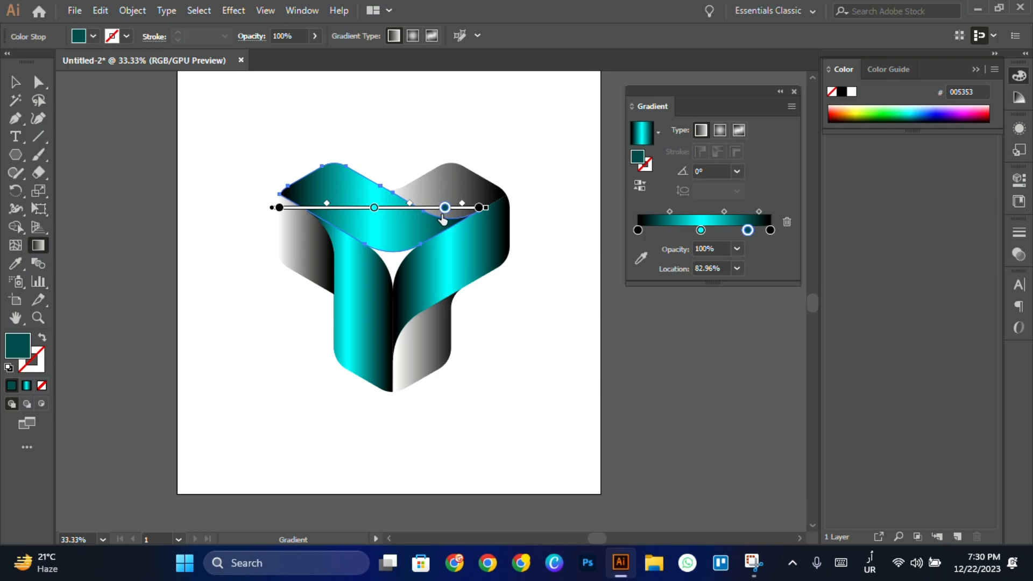
mouse_move(490, 209)
left_mouse_down()
mouse_move(490, 243)
mouse_move(462, 284)
left_mouse_up()
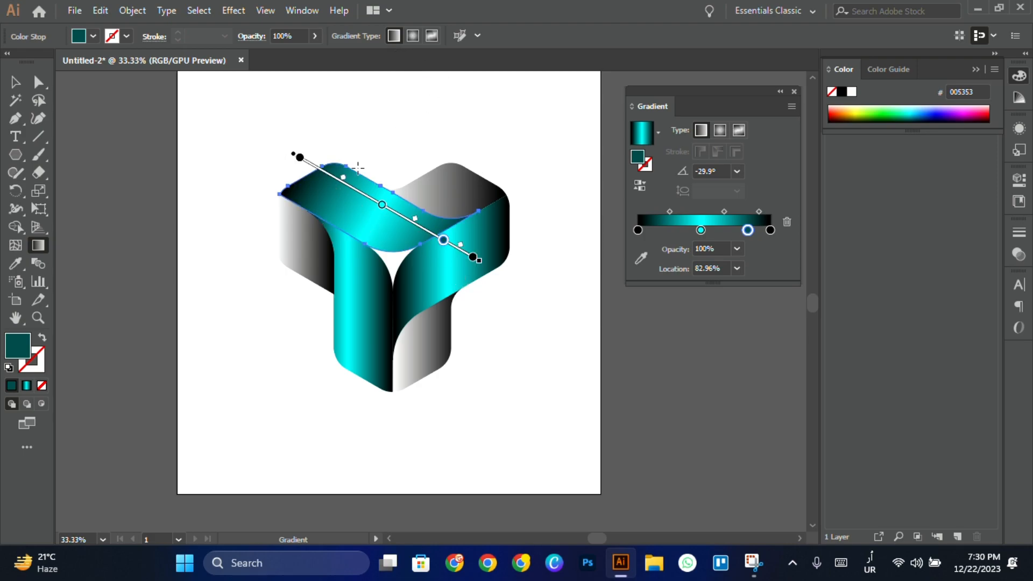
left_click_drag(299, 157, 310, 164)
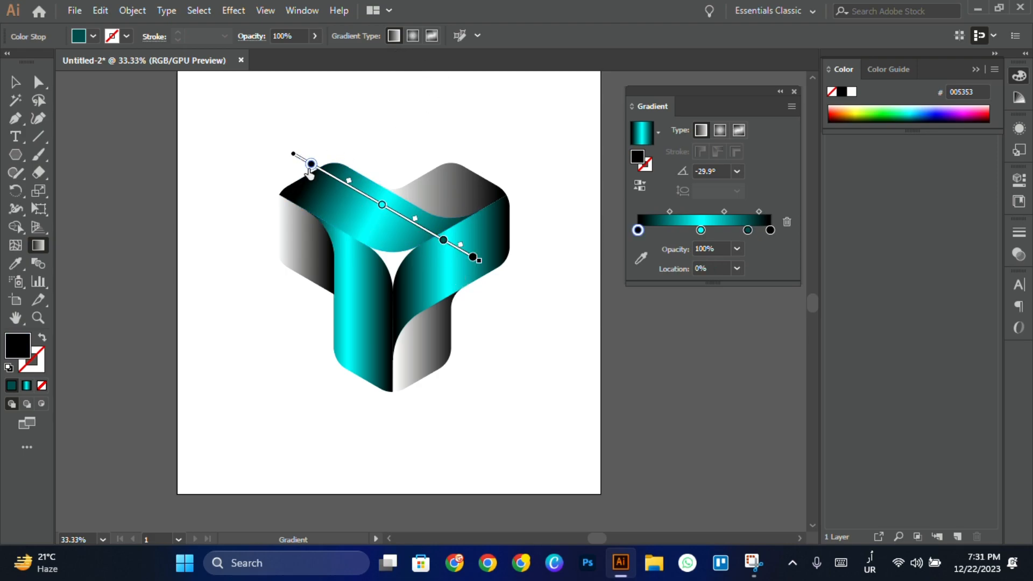
key("ctrl+z")
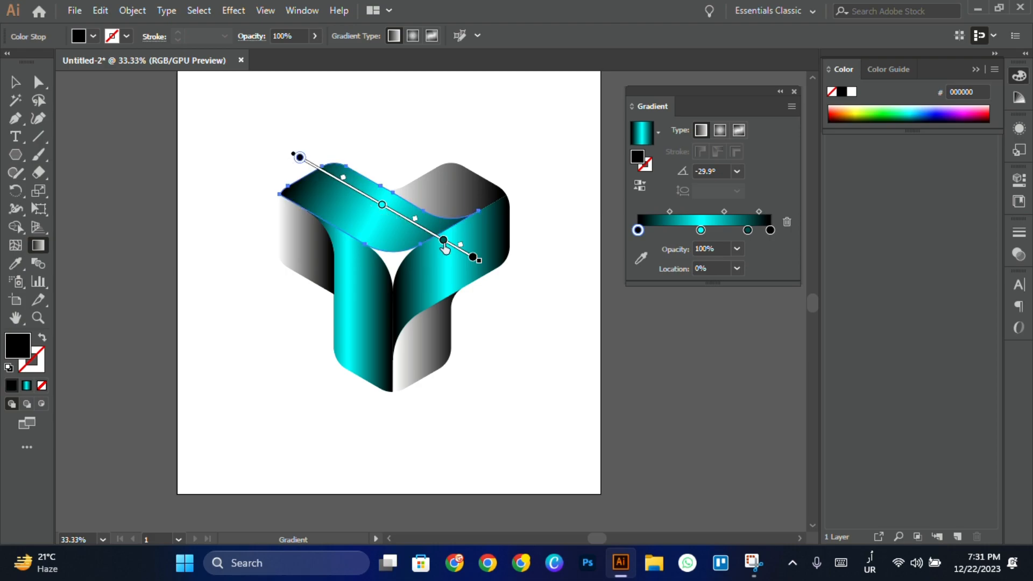
left_click_drag(444, 241, 421, 230)
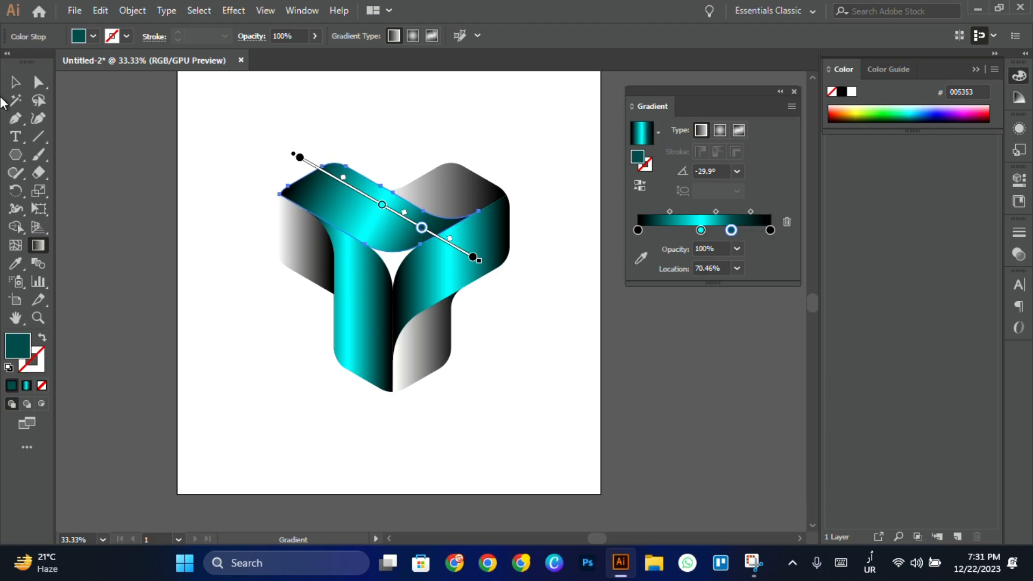
key("v")
- Rotate the large right face's gradient to about 23.2°, stretch it across the arm and move the cyan stop to about 49.32%
left_click(426, 272)
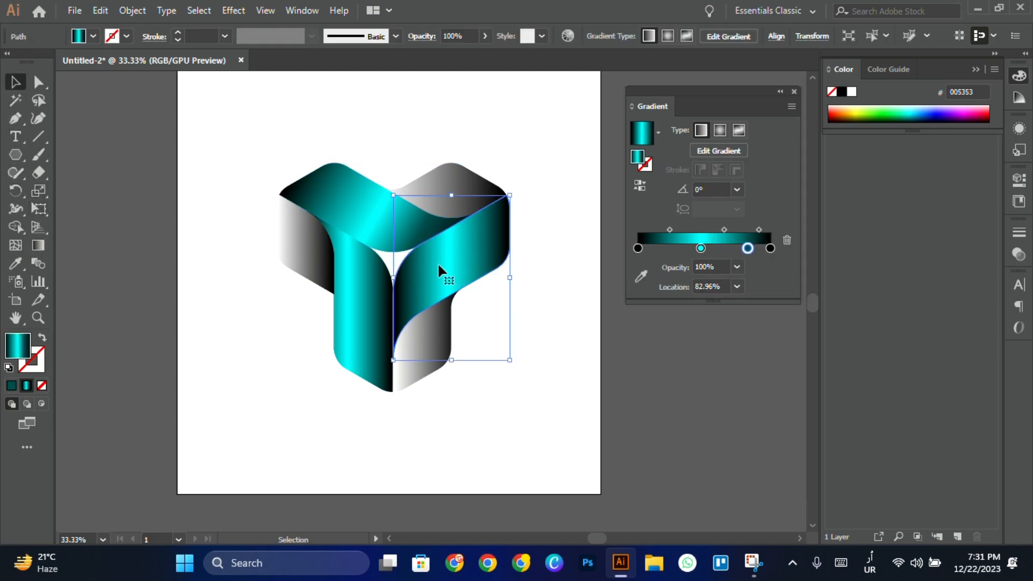
left_click(38, 245)
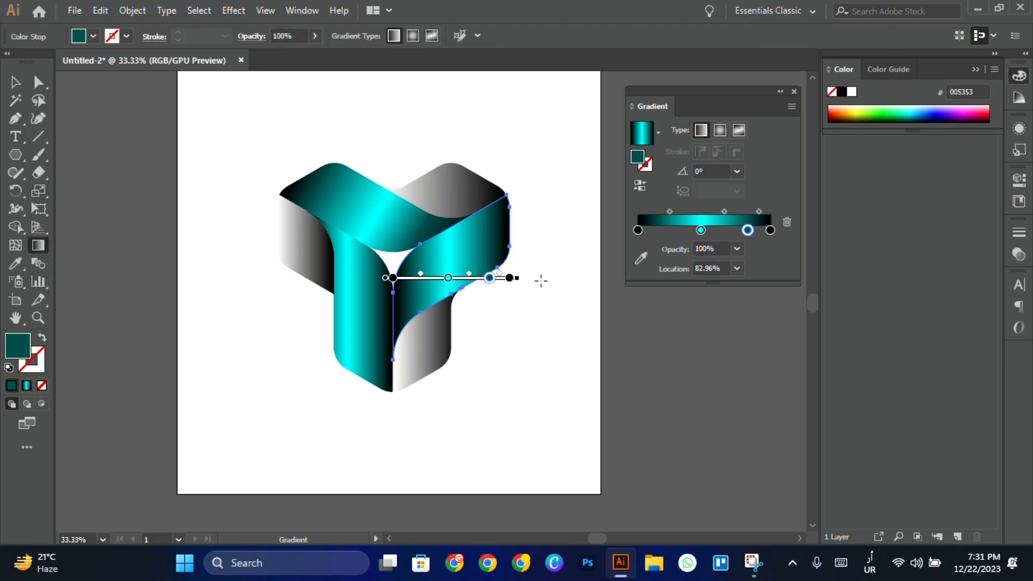
left_click_drag(521, 278, 540, 215)
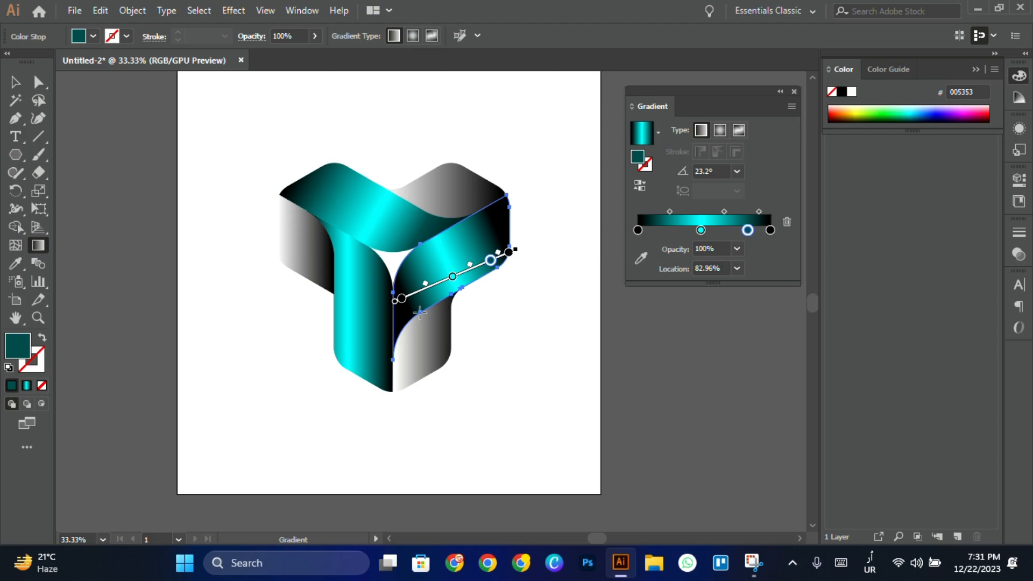
left_click(401, 299)
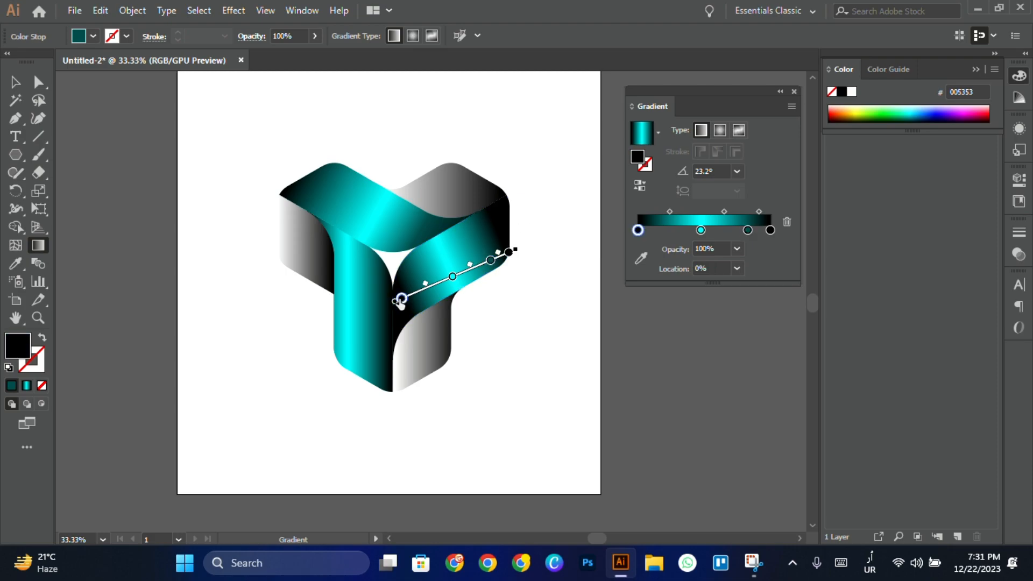
left_click_drag(393, 302, 361, 315)
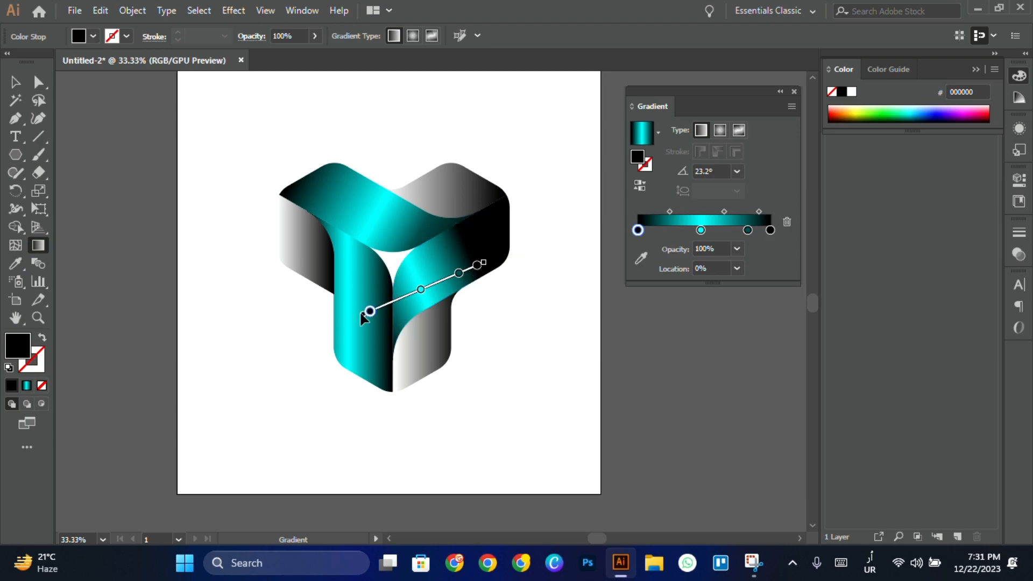
mouse_move(477, 265)
left_mouse_down()
mouse_move(574, 216)
mouse_move(533, 235)
left_mouse_up()
left_click_drag(371, 312, 382, 307)
left_click_drag(446, 279, 462, 274)
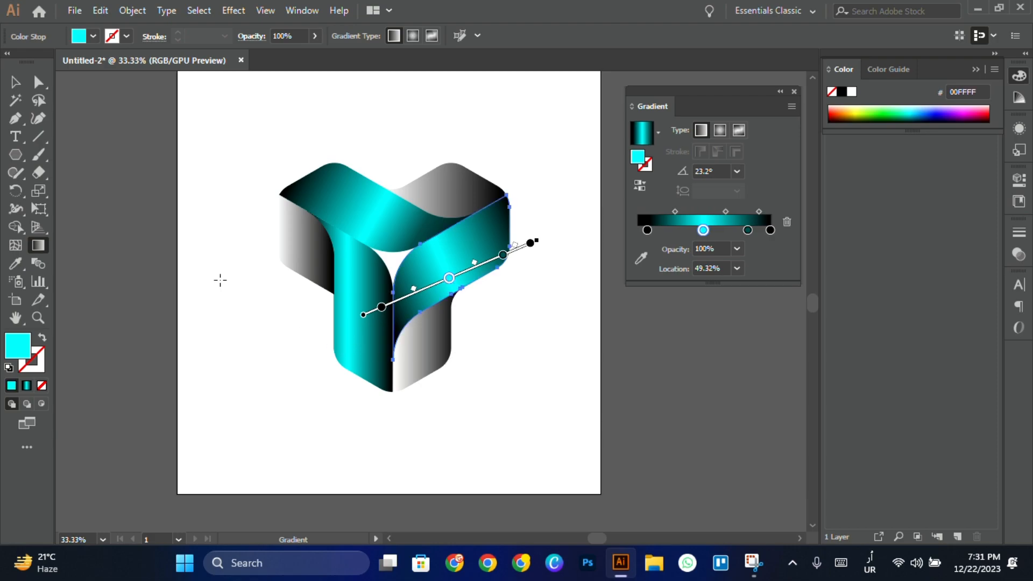
left_click(15, 82)
- Rotate the large lower face's gradient to about -96.9°, stretch it along the arm and move its first black stop to about 12.06%
left_click(361, 347)
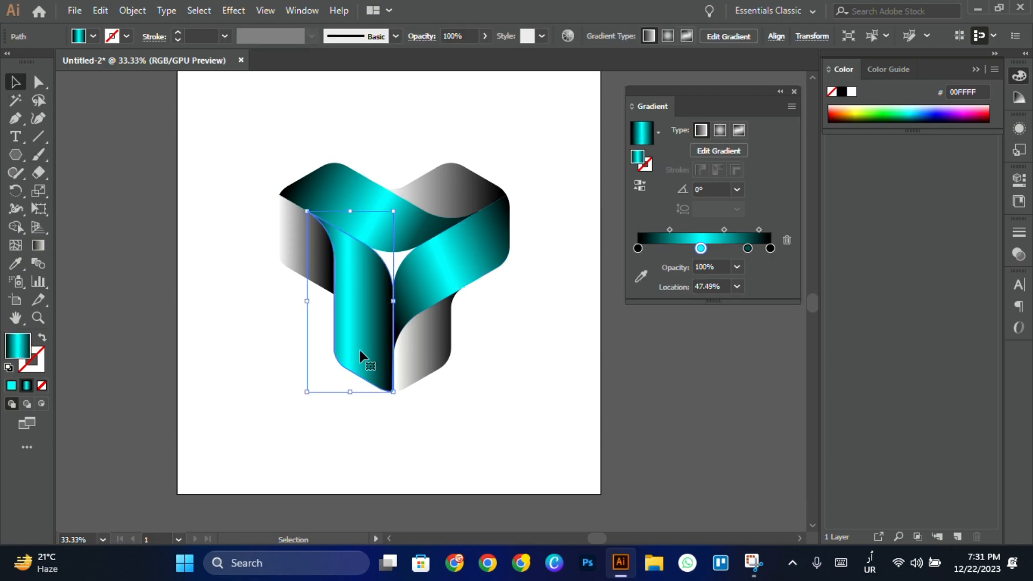
left_click(38, 246)
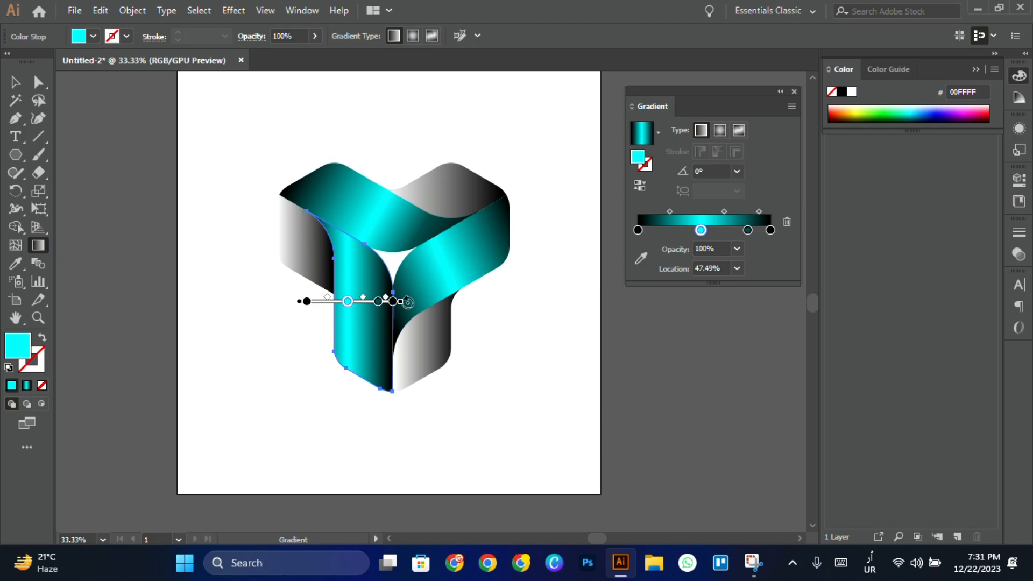
mouse_move(407, 303)
left_mouse_down()
mouse_move(299, 488)
mouse_move(284, 486)
left_mouse_up()
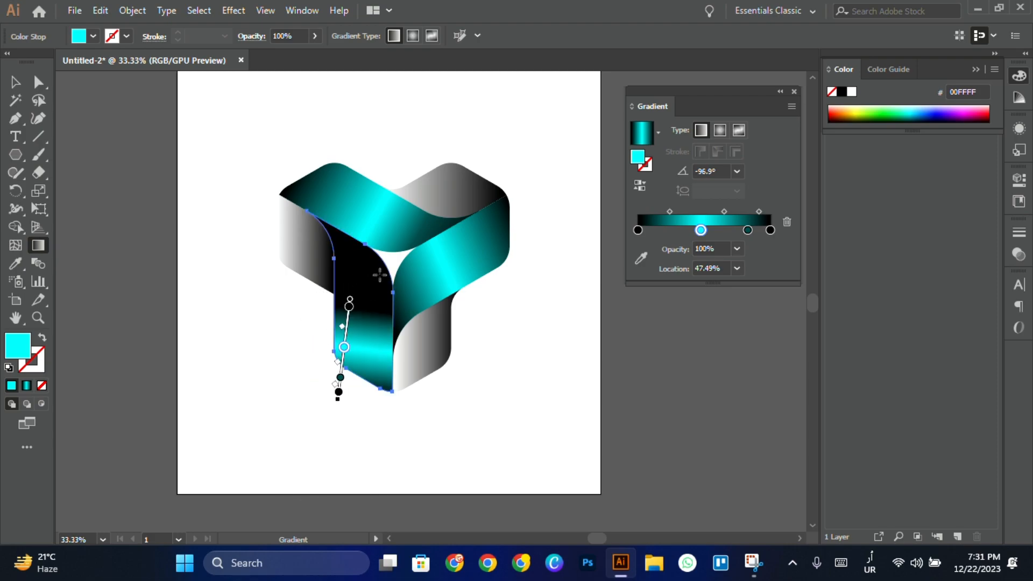
mouse_move(338, 395)
left_mouse_down()
mouse_move(346, 418)
mouse_move(327, 482)
left_mouse_up()
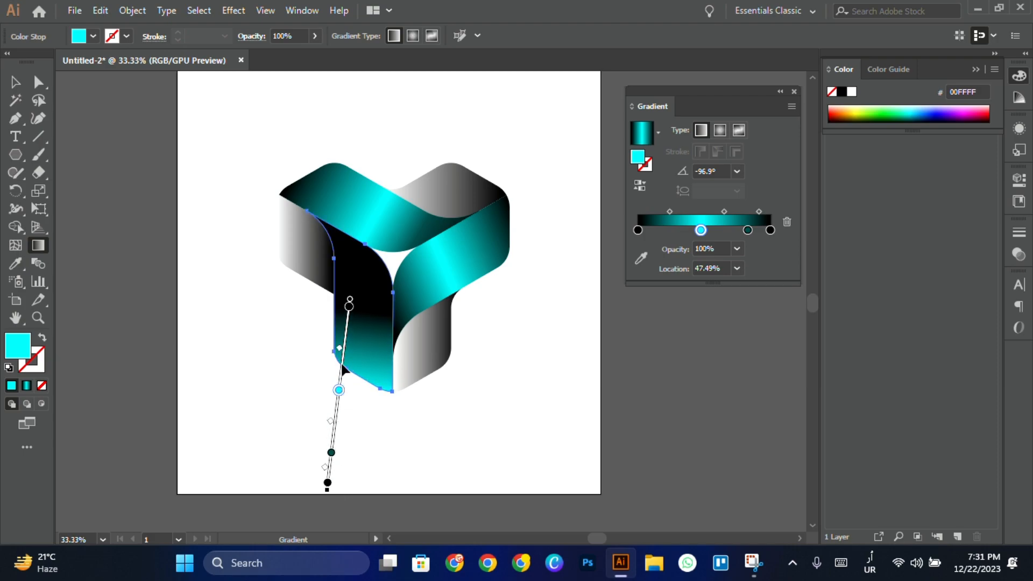
left_click_drag(341, 361, 352, 267)
left_click_drag(360, 211, 358, 232)
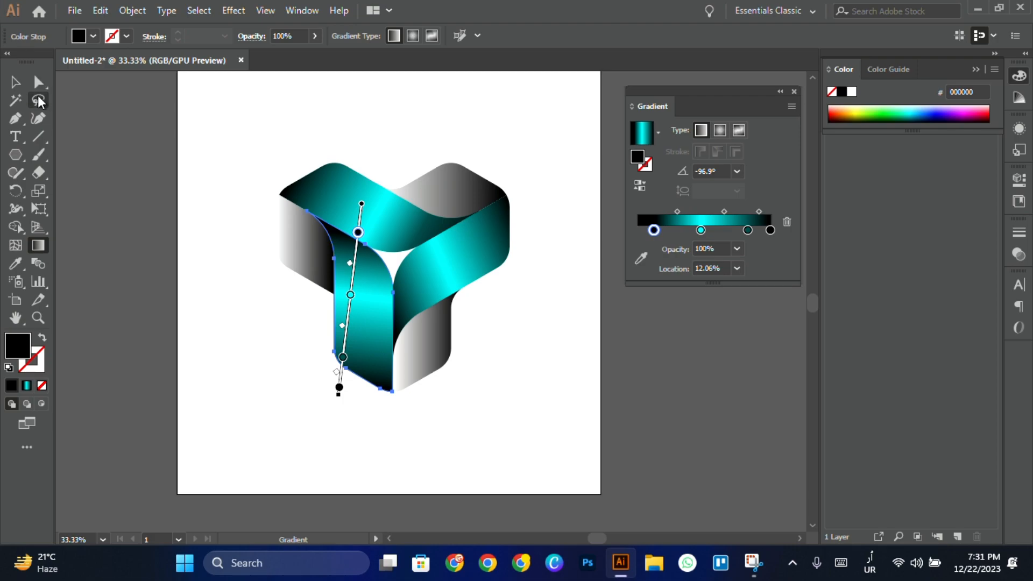
- Set the small lower-right face's first gradient stop to cyan (00FFFF) at location 0%
left_click(15, 82)
left_click(214, 280)
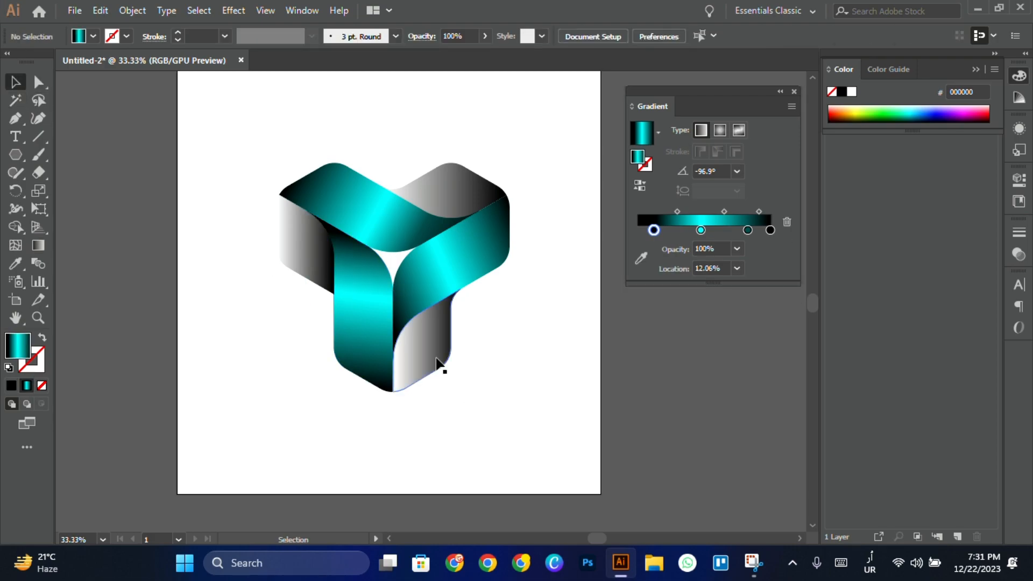
left_click(440, 363)
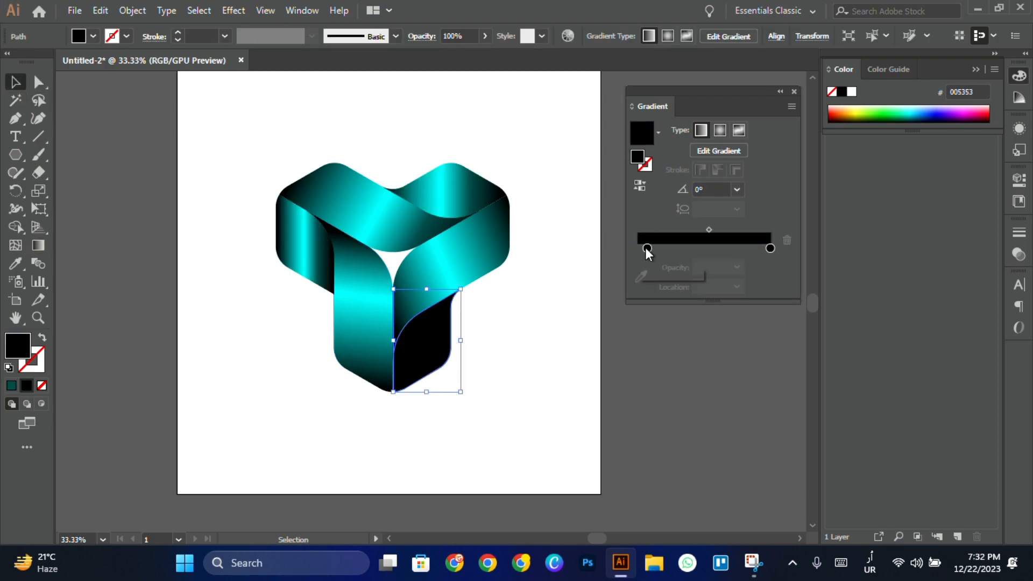
left_click_drag(646, 250, 638, 251)
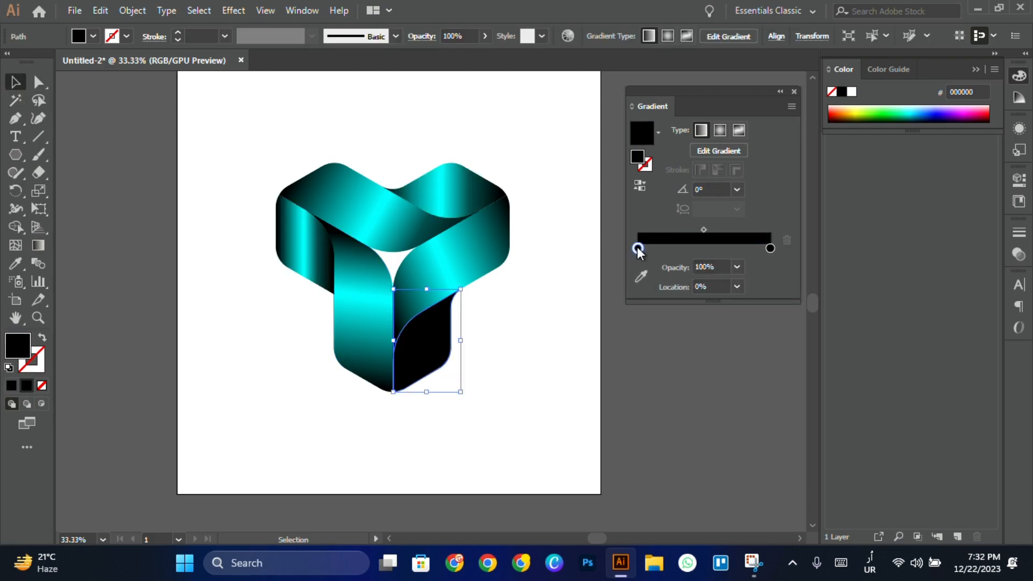
double_click(638, 248)
left_click(650, 295)
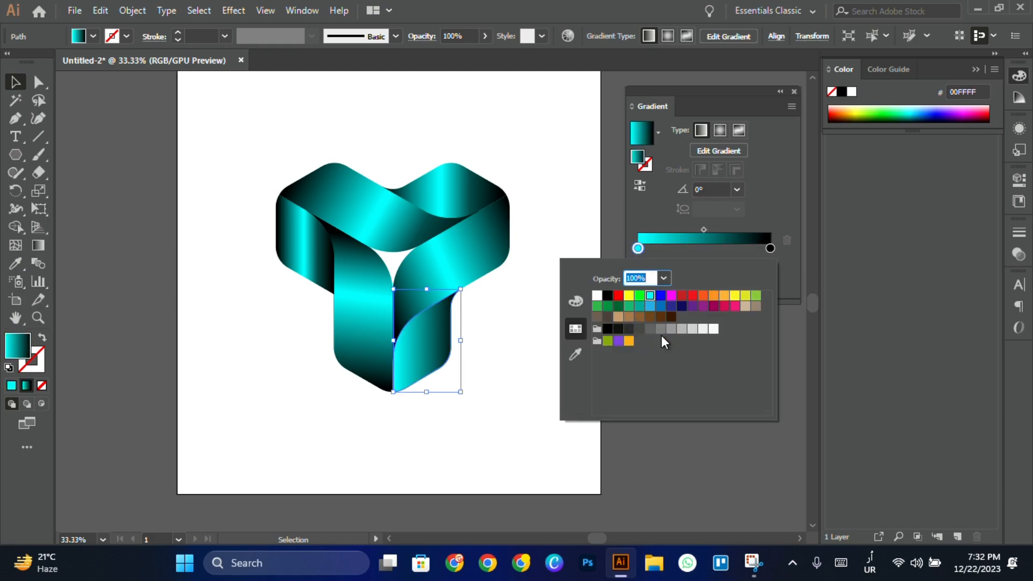
left_click(684, 457)
left_click(683, 457)
- Copy the lower-right face's cyan-to-black gradient onto the small left face and the small upper-right face with the Eyedropper tool
left_click(431, 357)
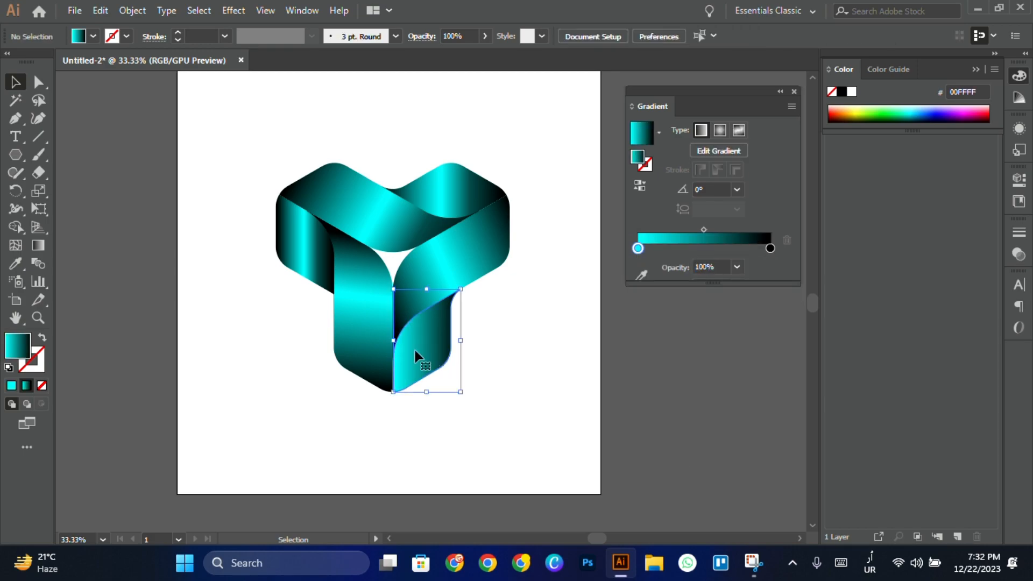
left_click(300, 247)
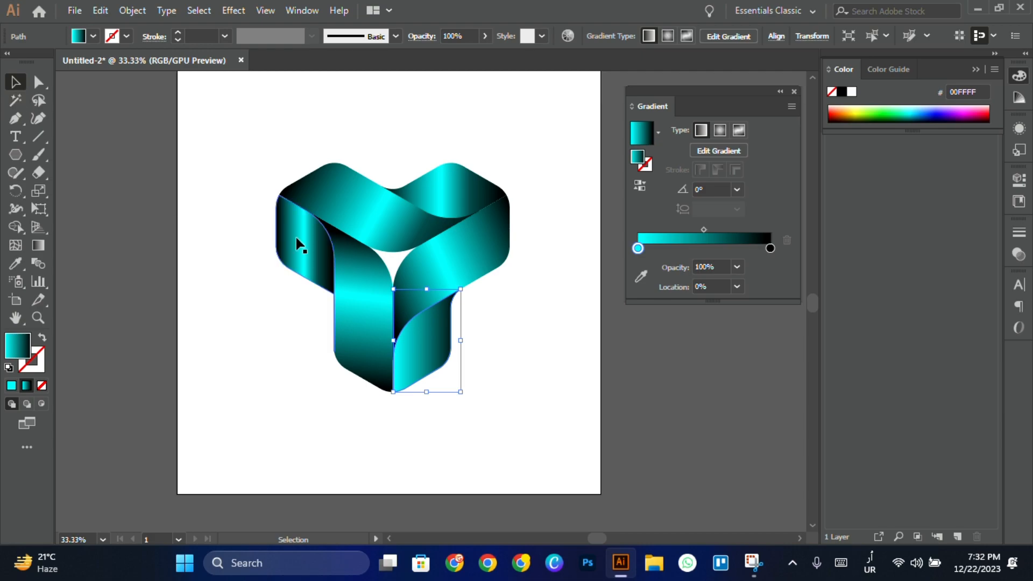
left_click(15, 264)
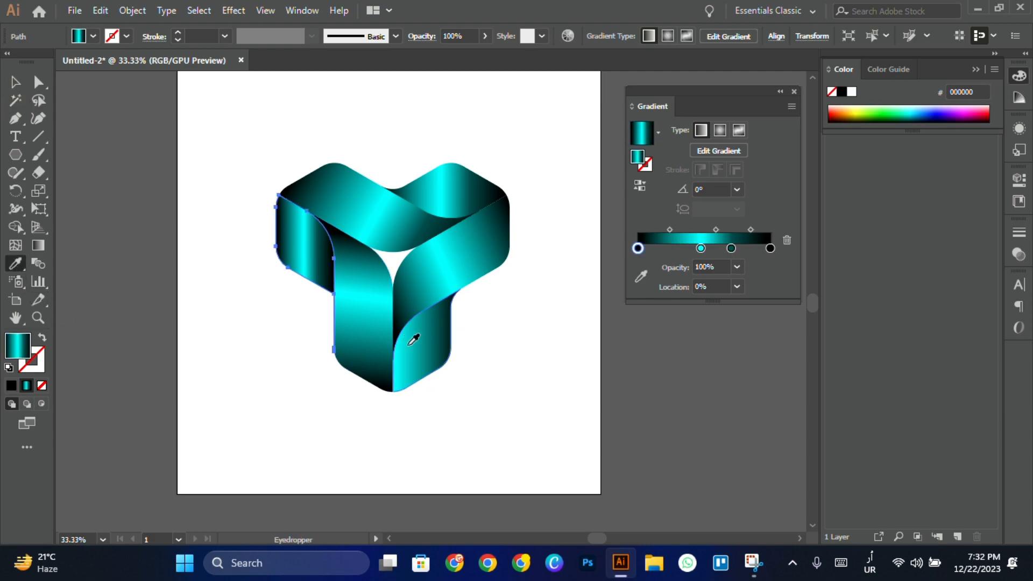
left_click(421, 336)
left_click(15, 81)
left_click(425, 194)
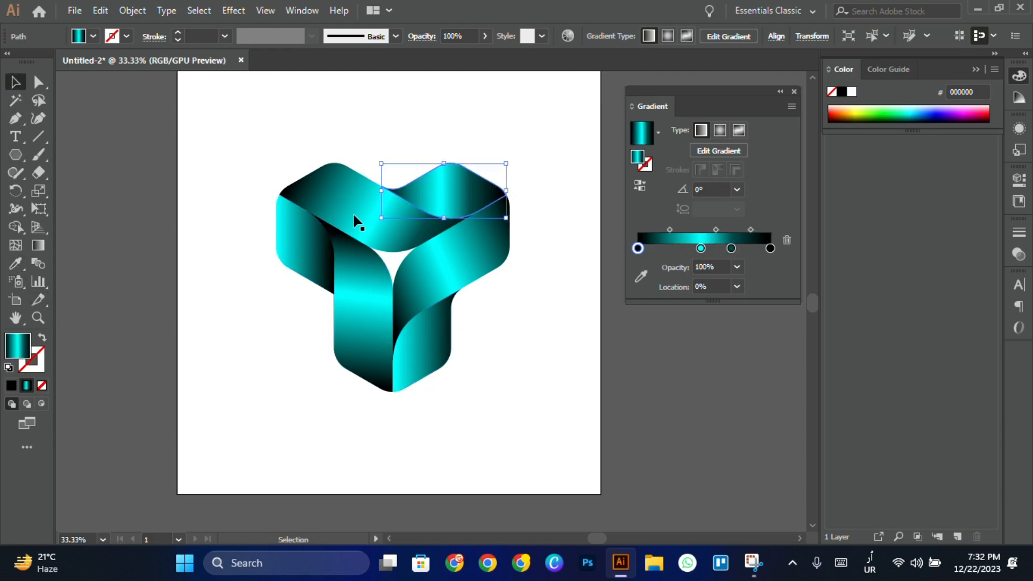
left_click(15, 263)
left_click(305, 247)
key("v")
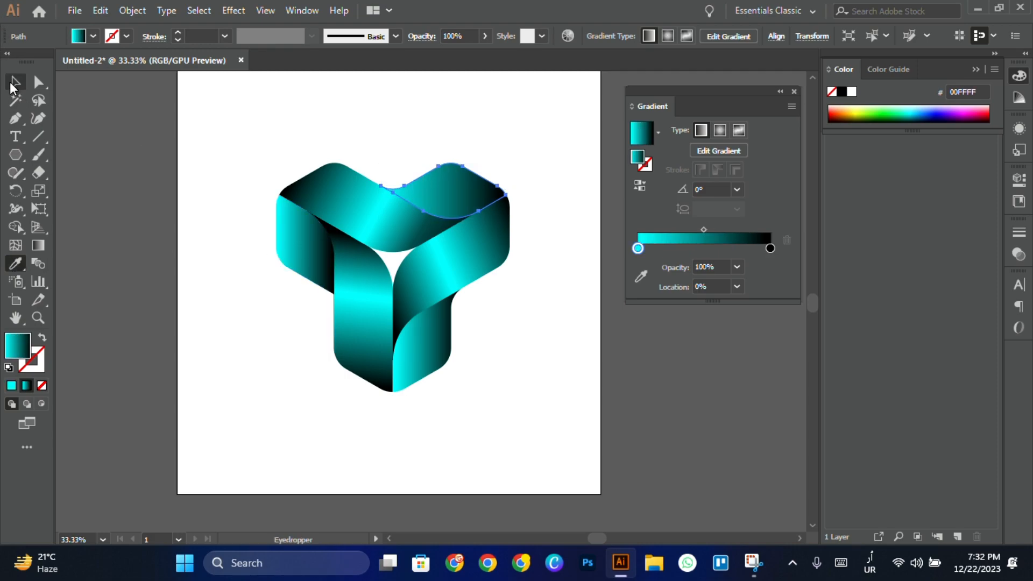
left_click(258, 120)
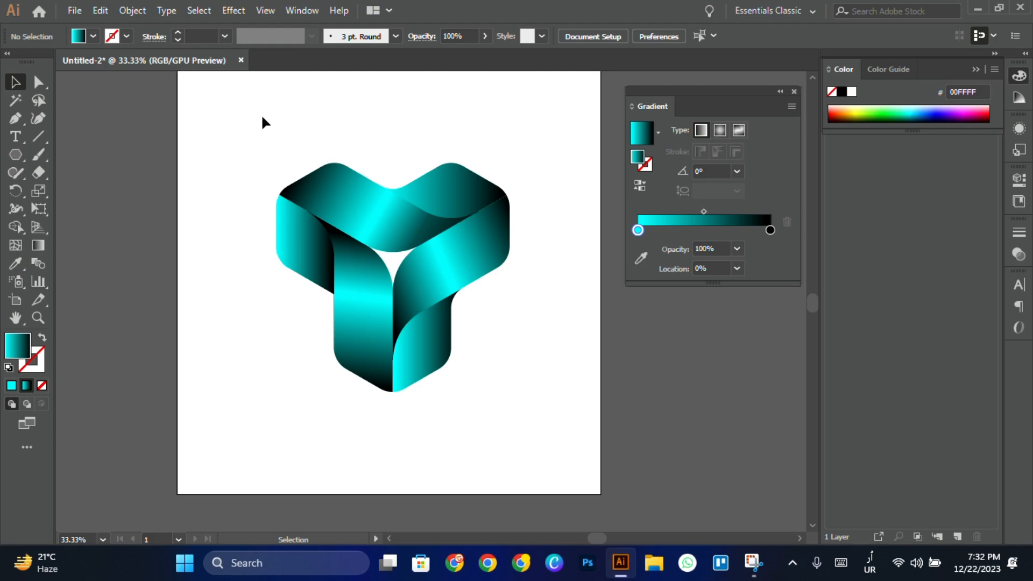
- Rotate the small lower-right face's gradient to about 95.3°, lengthen it and shift it down along the arm
left_click(431, 356)
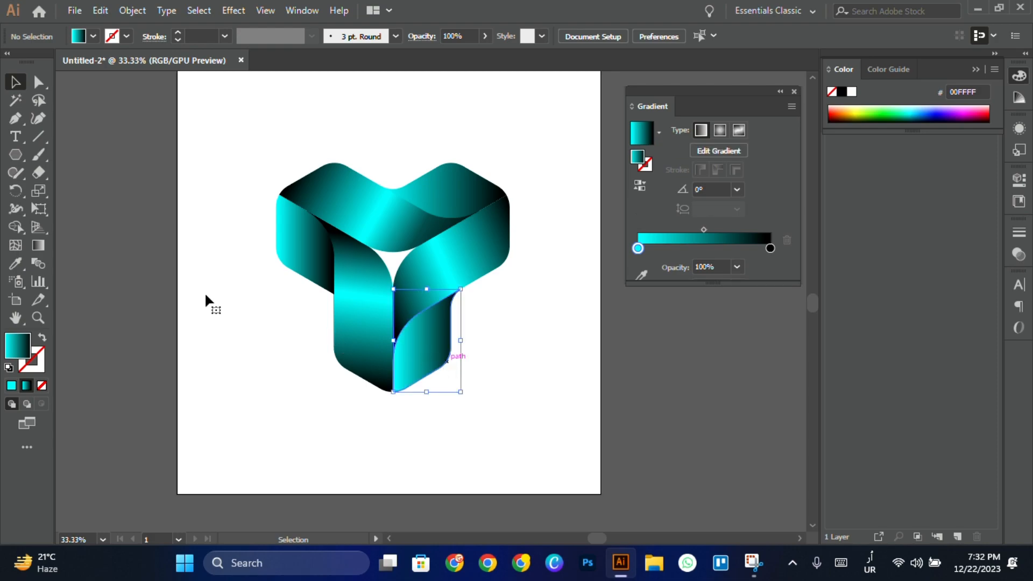
left_click(39, 246)
mouse_move(470, 341)
left_mouse_down()
mouse_move(461, 420)
mouse_move(429, 424)
mouse_move(391, 213)
mouse_move(382, 213)
left_mouse_up()
mouse_move(393, 341)
left_mouse_down()
mouse_move(426, 338)
mouse_move(430, 381)
left_mouse_up()
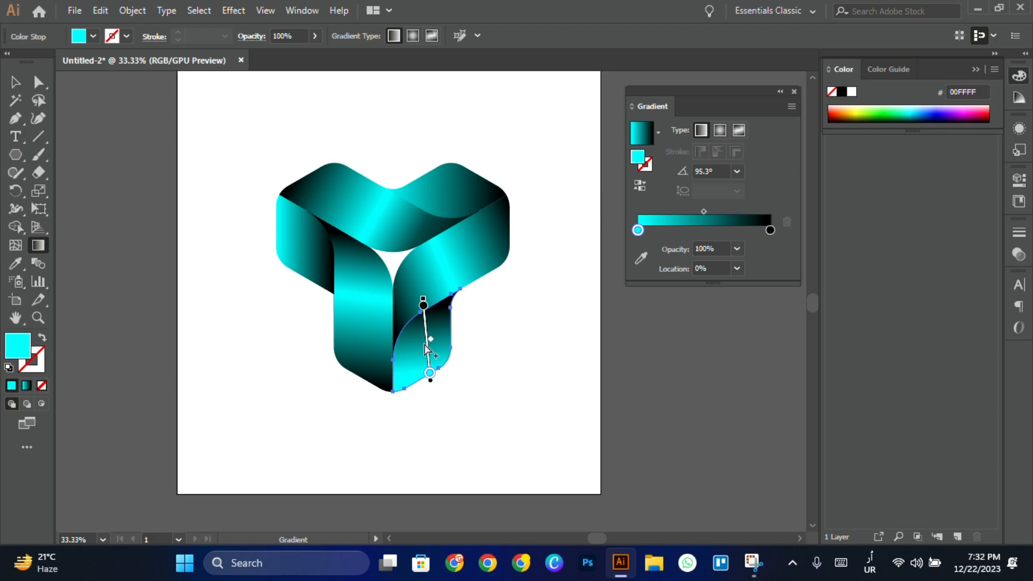
left_click_drag(423, 305, 420, 260)
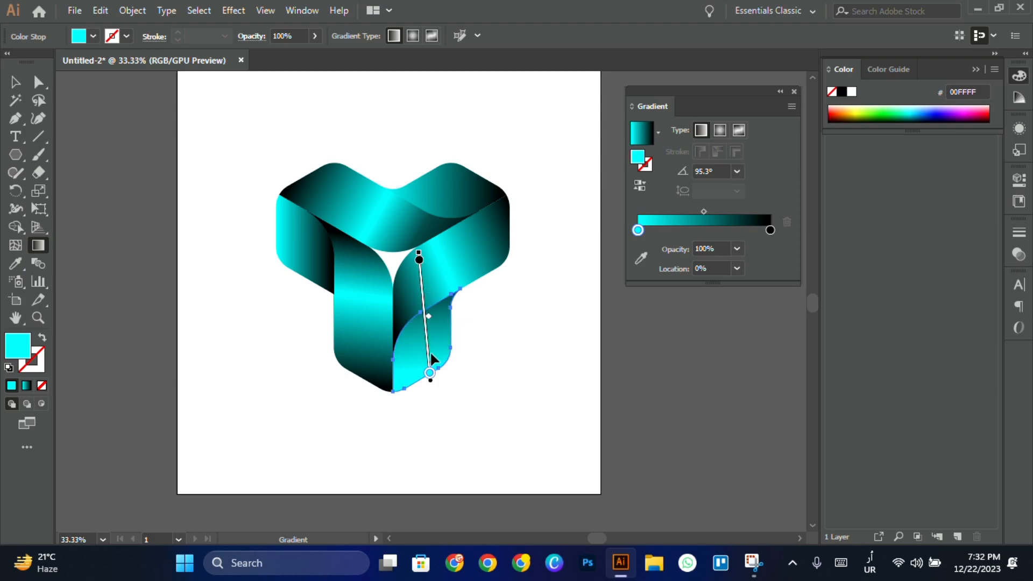
left_click_drag(427, 353, 429, 388)
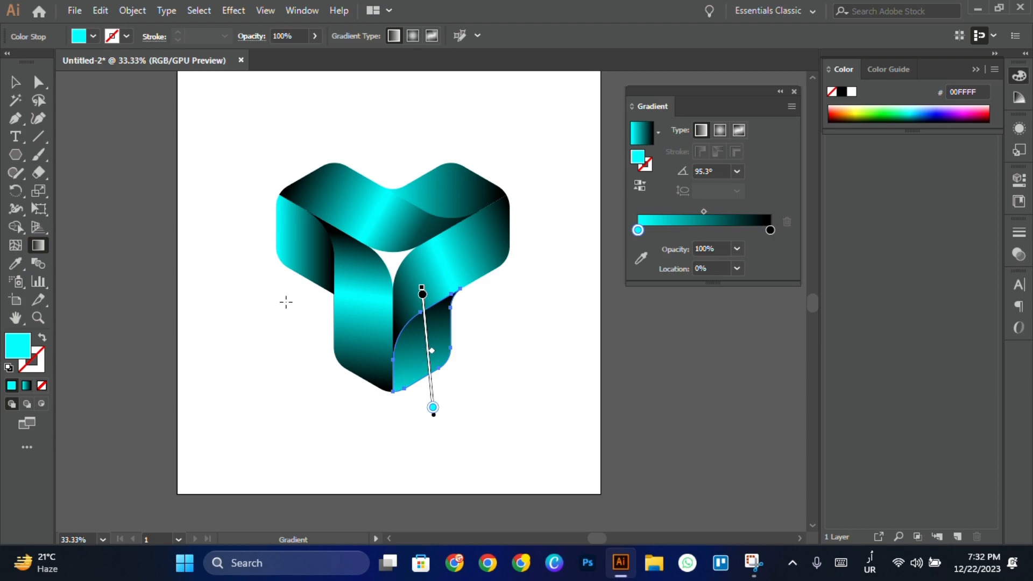
- Rotate the small left face's gradient to about 51.8°, lengthen it and move its black stop to about 96.64%
left_click(15, 81)
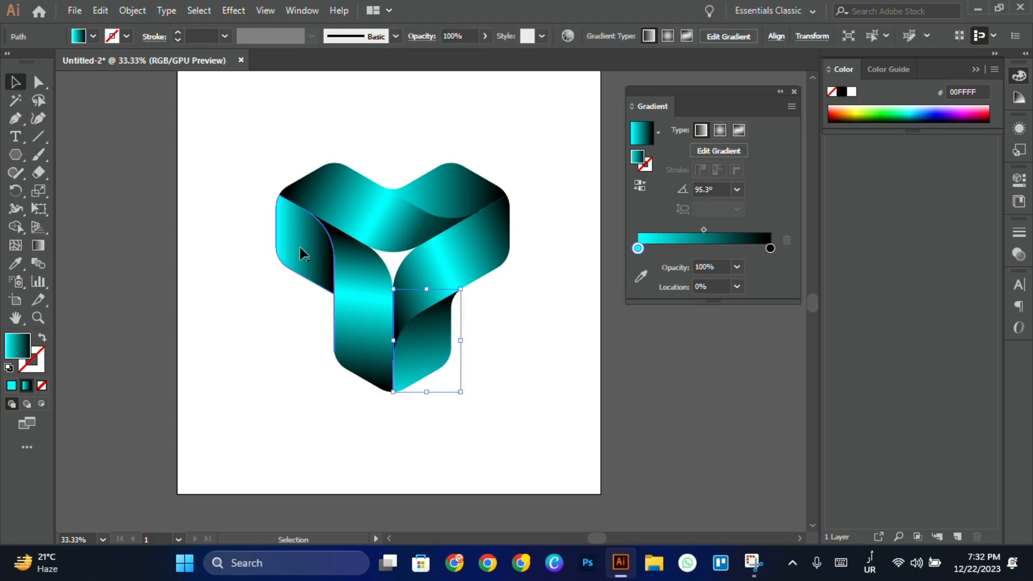
left_click(300, 247)
left_click(38, 245)
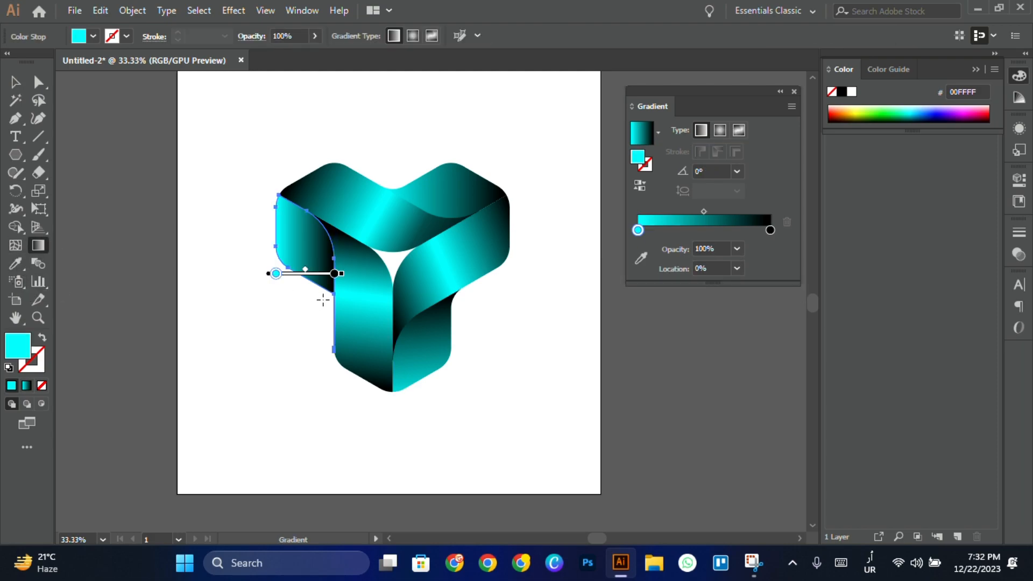
mouse_move(353, 273)
left_mouse_down()
mouse_move(366, 203)
mouse_move(352, 175)
left_mouse_up()
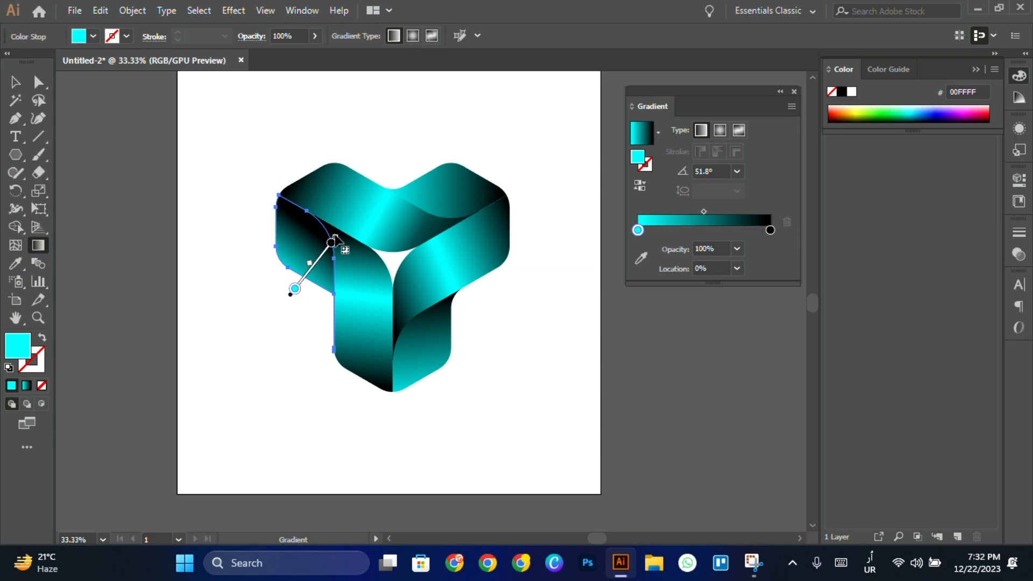
mouse_move(334, 236)
left_mouse_down()
mouse_move(391, 168)
mouse_move(331, 221)
mouse_move(325, 207)
mouse_move(341, 244)
mouse_move(356, 211)
mouse_move(320, 240)
mouse_move(332, 247)
left_mouse_up()
left_click(350, 218)
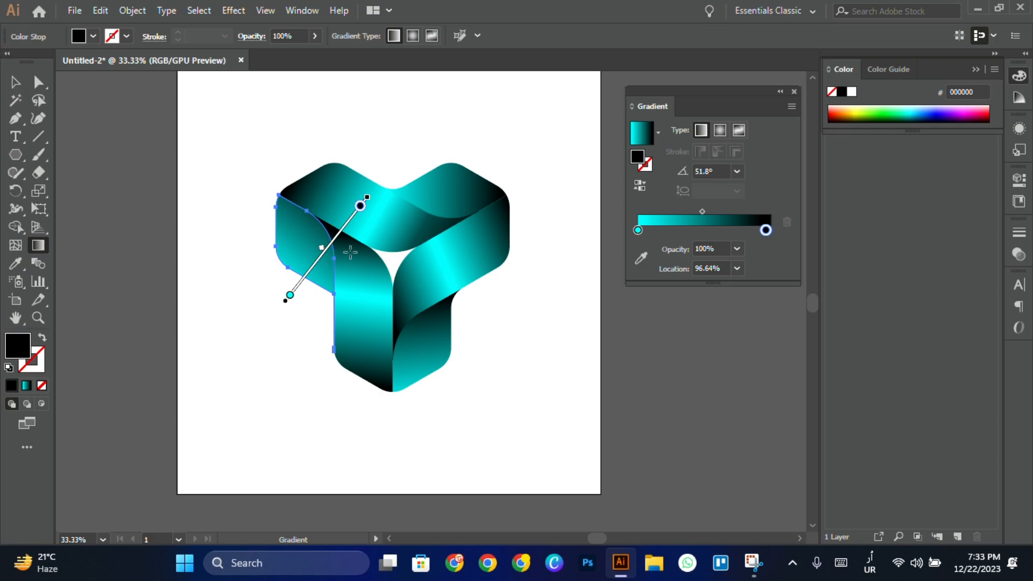
left_click_drag(359, 205, 343, 216)
left_click_drag(326, 254, 328, 240)
- Rotate the small upper-right face's gradient to about -145° and position it so its black end meets the logo's centre
key("v")
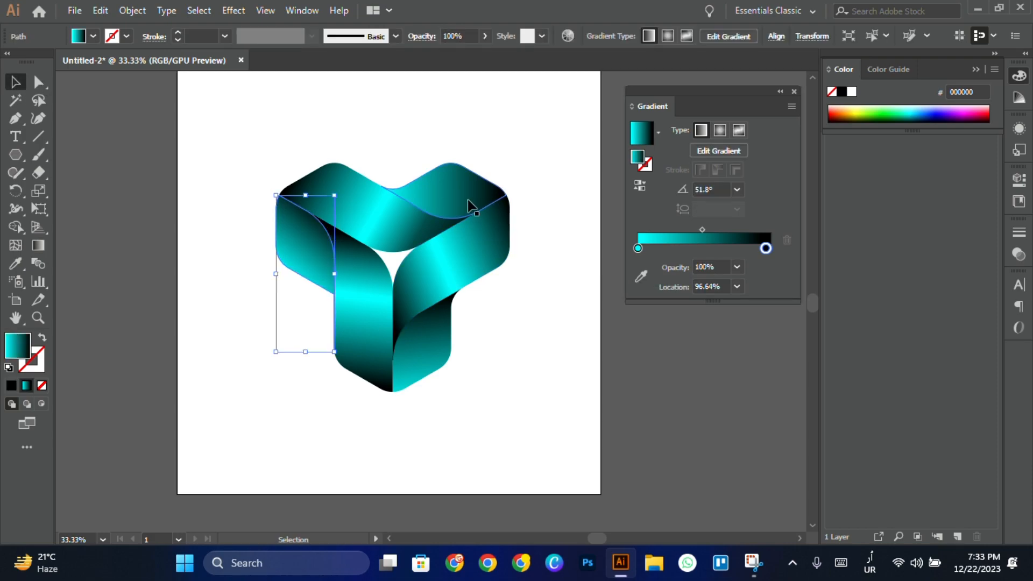
left_click(453, 186)
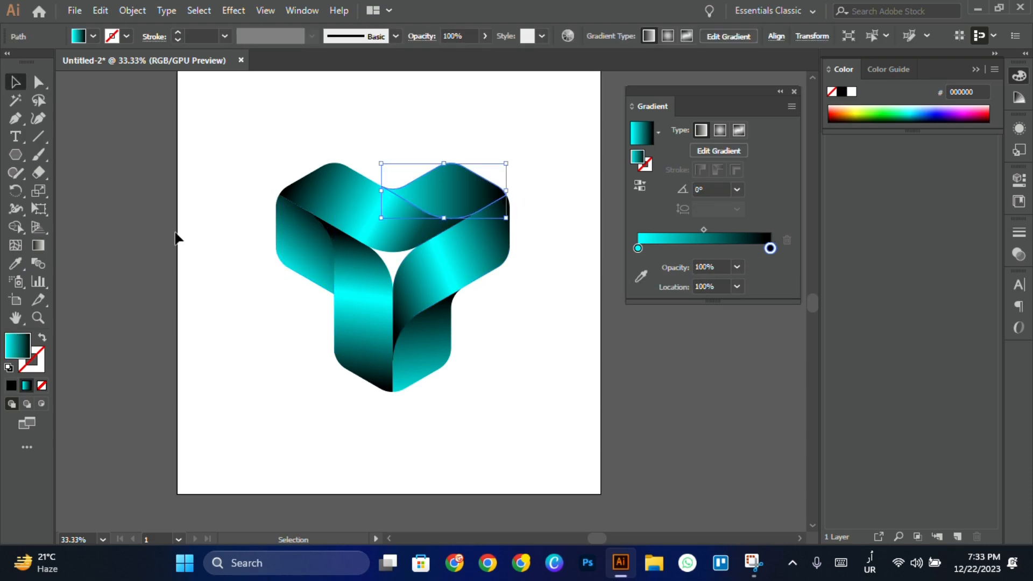
left_click(47, 244)
left_click(506, 191)
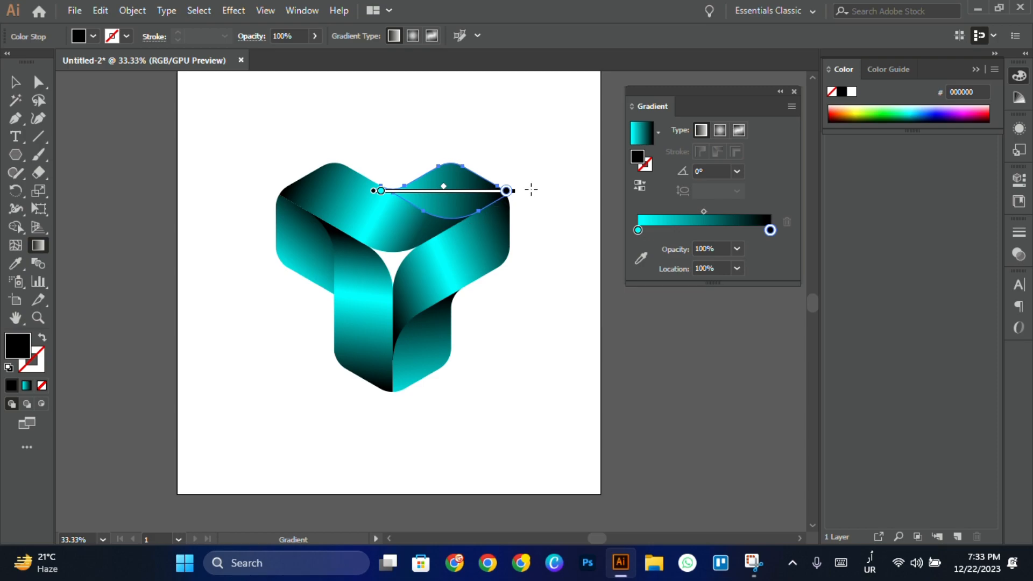
left_click_drag(402, 220, 298, 292)
left_click_drag(365, 249, 469, 179)
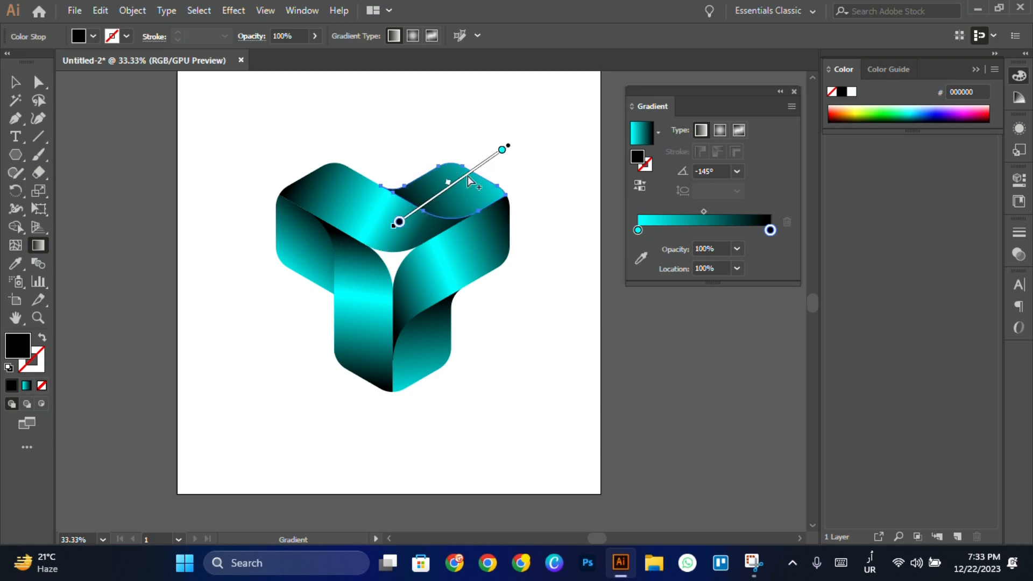
left_click(15, 82)
left_click(216, 96)
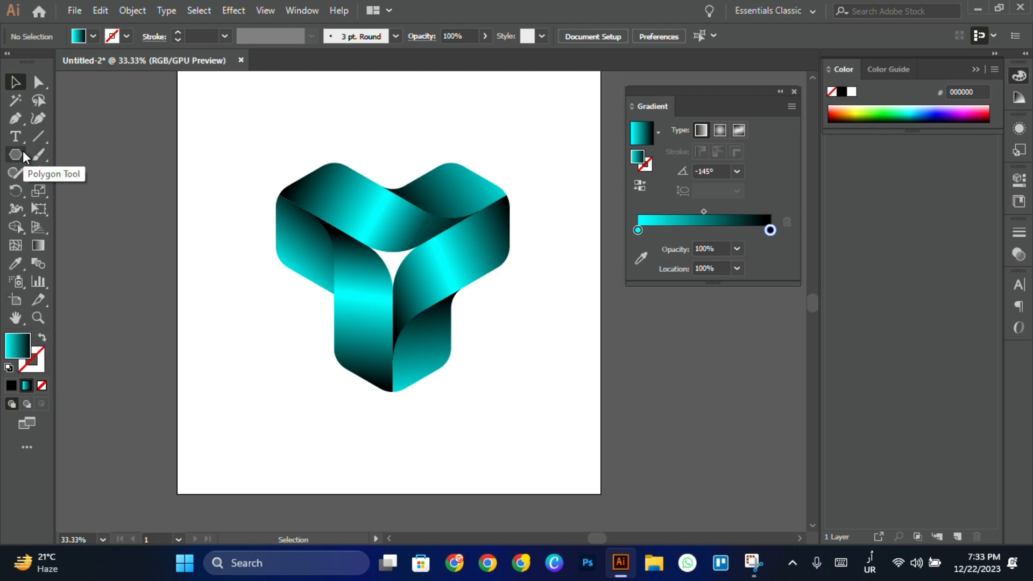
- Draw a circle below the logo and fill it with the White, Black gradient, set to radial and reversed
left_click_drag(19, 151, 72, 191)
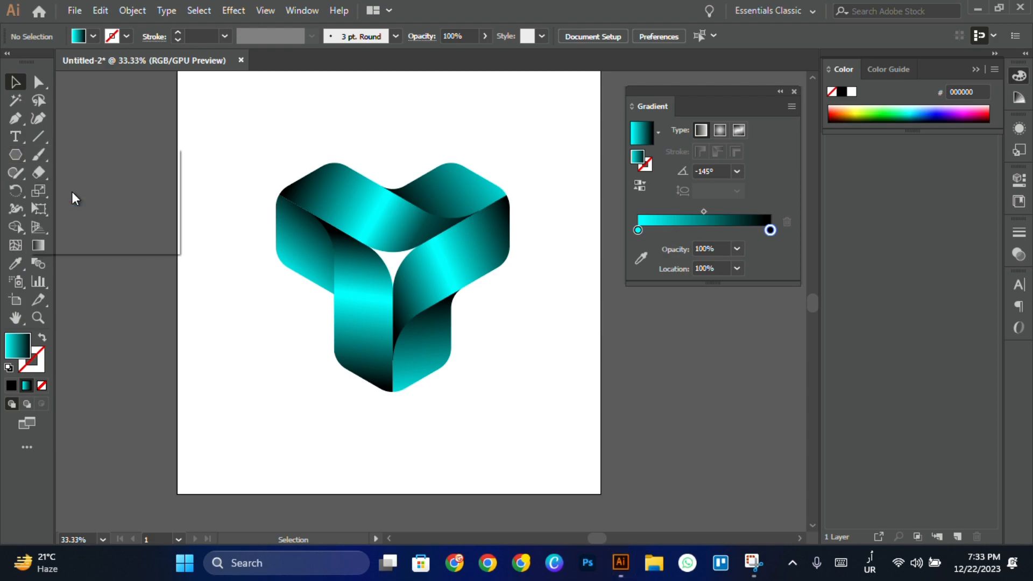
left_click_drag(252, 378, 344, 471)
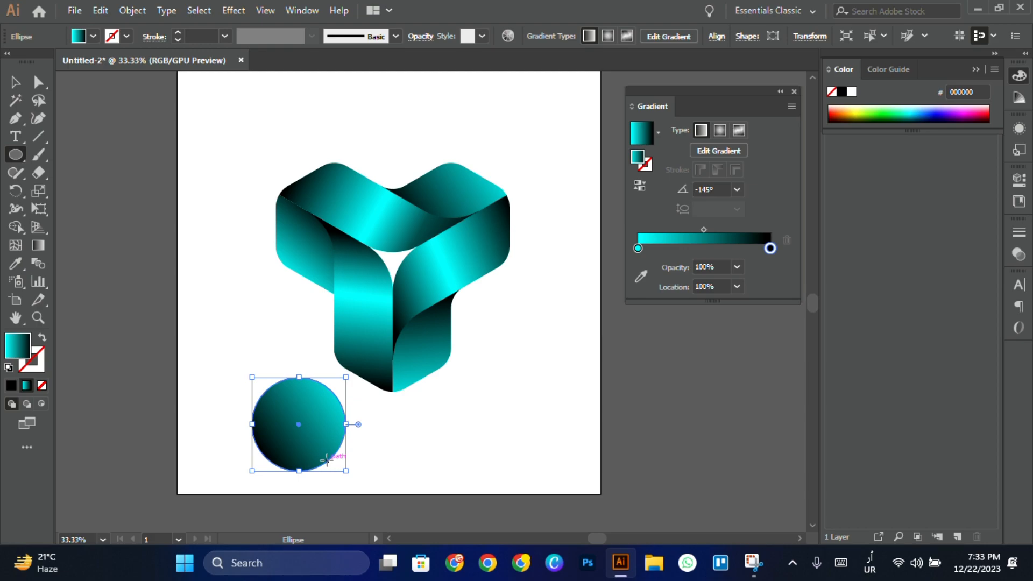
left_click(657, 132)
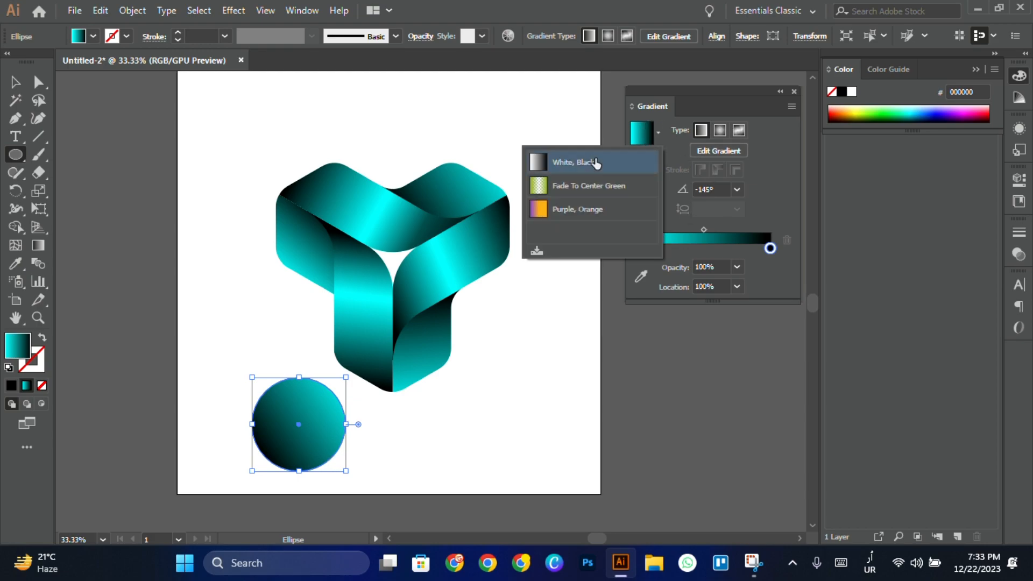
left_click(594, 161)
left_click(723, 127)
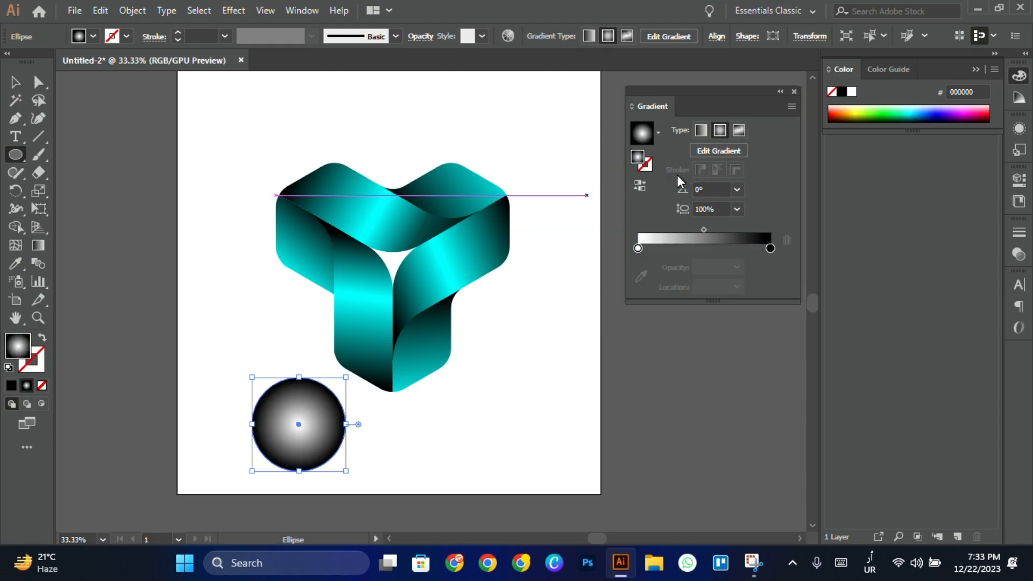
left_click(641, 184)
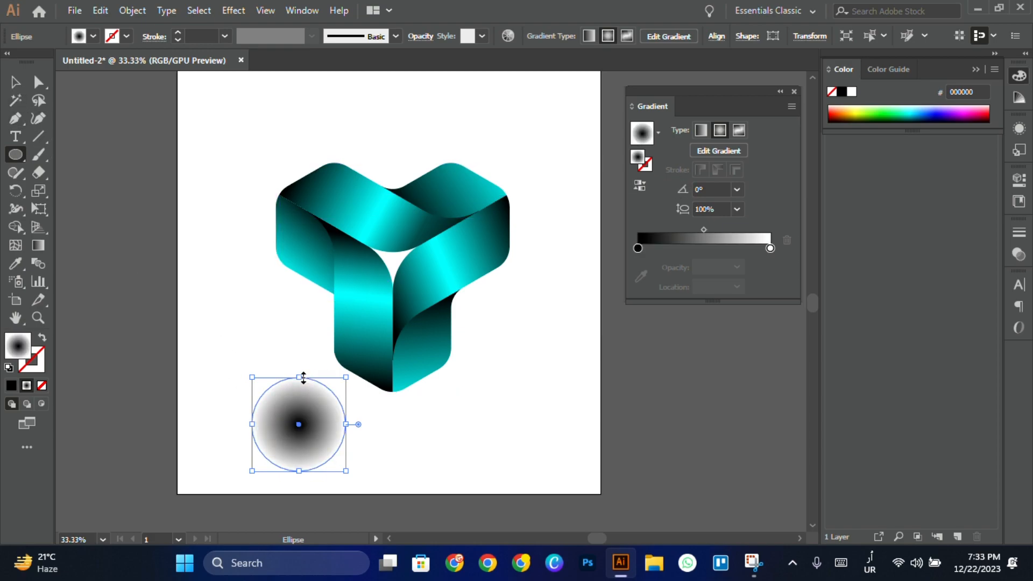
- Flatten the circle into a thin horizontal ellipse with a 19.3% gradient aspect ratio and centre it under the logo's lower tip
mouse_move(303, 376)
left_mouse_down()
mouse_move(306, 415)
mouse_move(316, 350)
mouse_move(305, 348)
left_mouse_up()
key("v")
left_click_drag(347, 409, 369, 404)
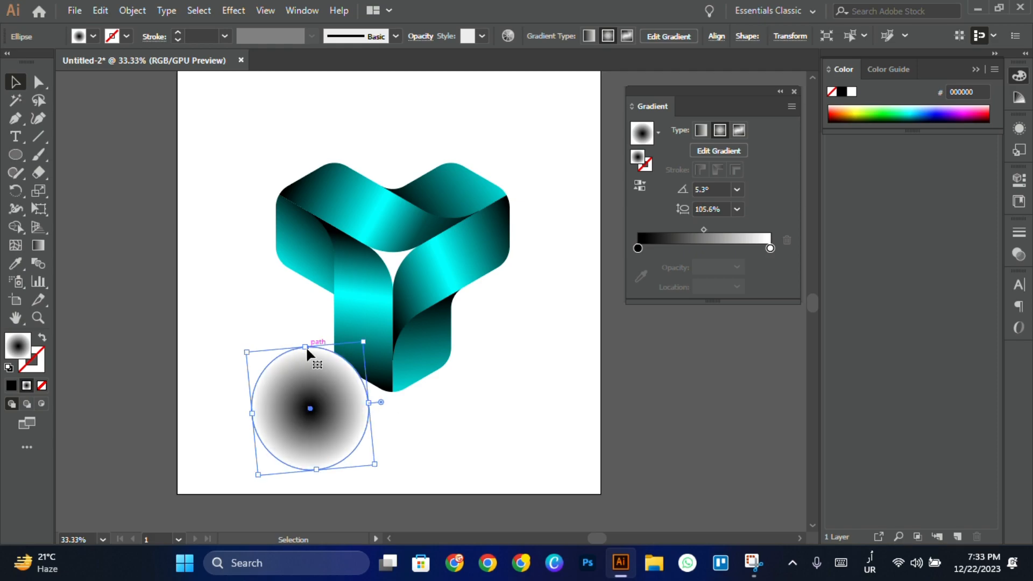
left_click_drag(306, 347, 314, 448)
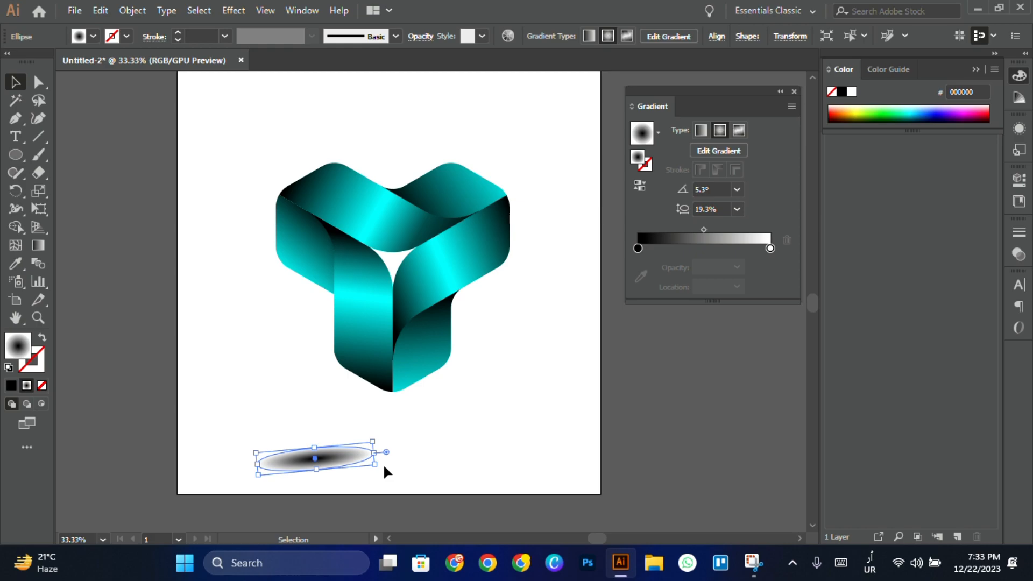
left_click_drag(385, 453, 427, 398)
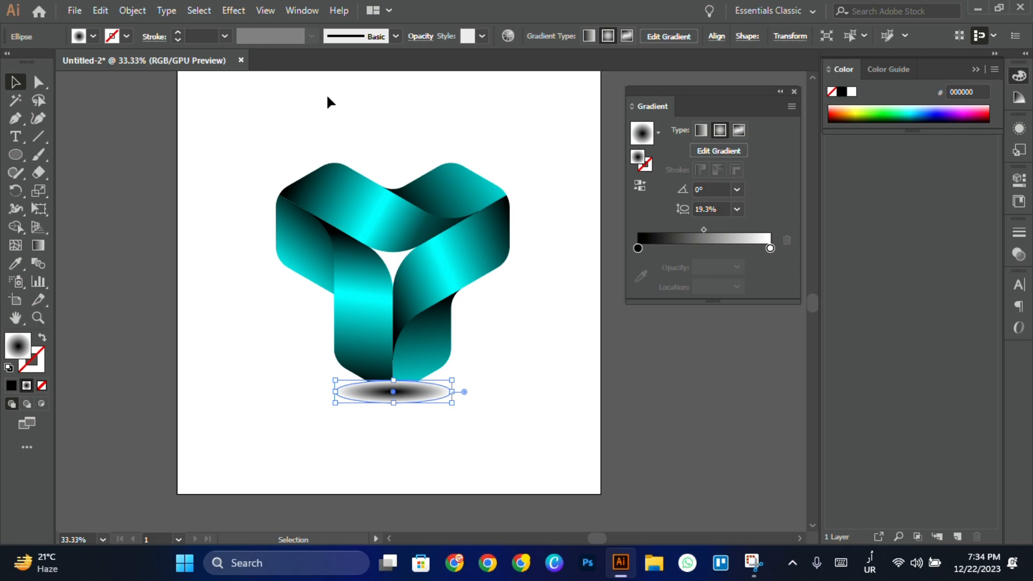
- Deselect the shadow ellipse and bring up the Transparency settings
left_click(266, 10)
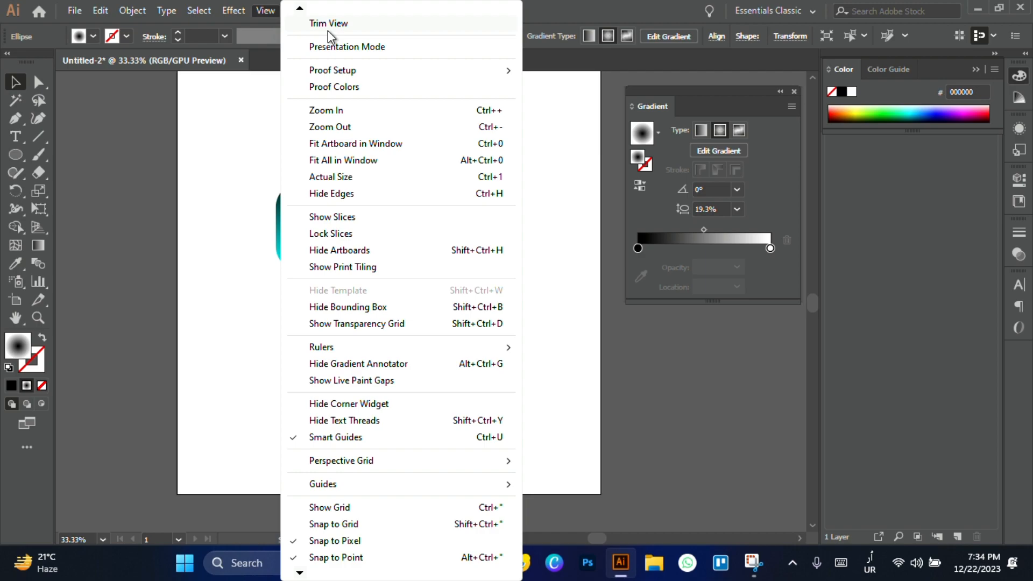
left_click(245, 73)
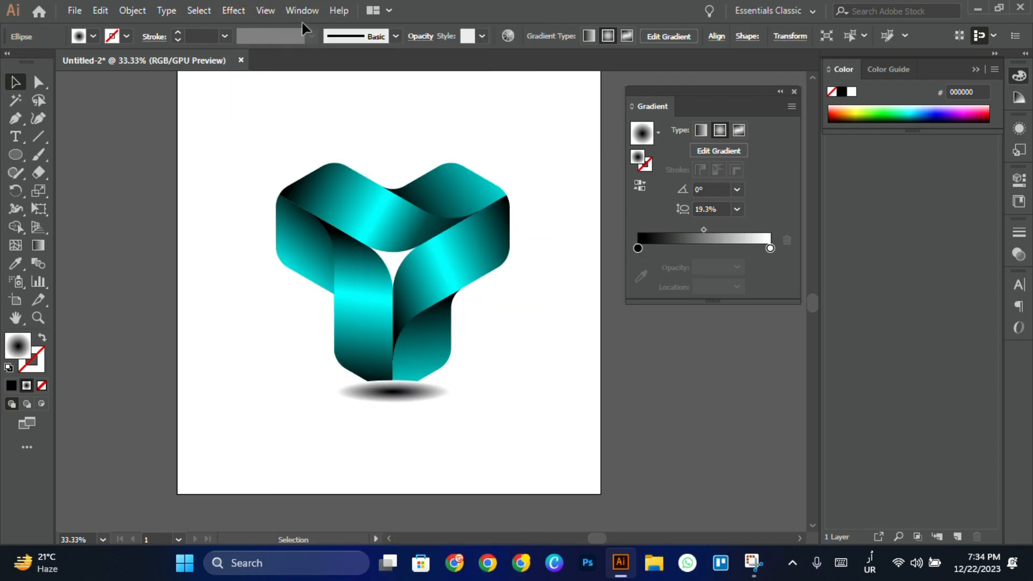
left_click(303, 10)
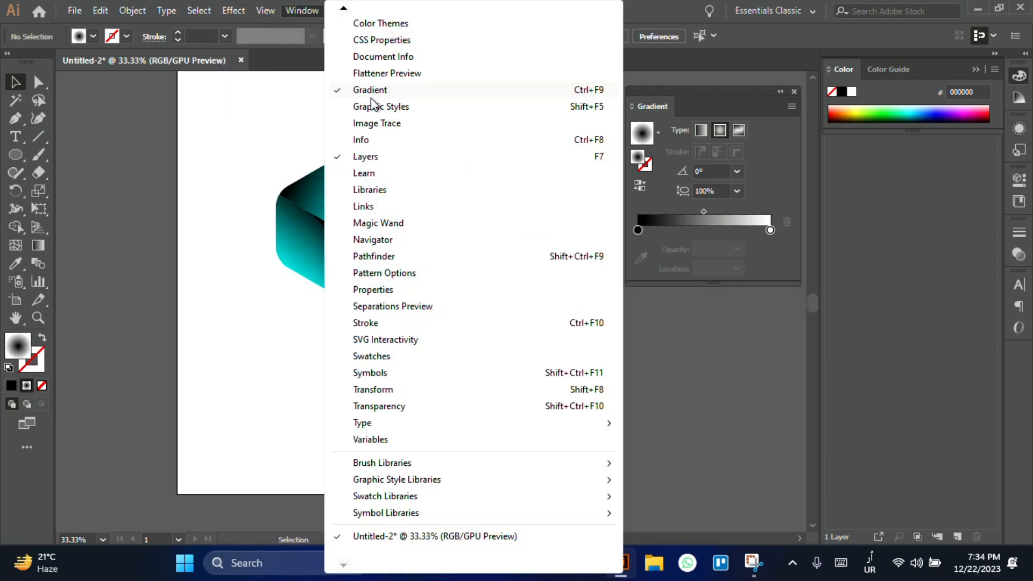
left_click(406, 406)
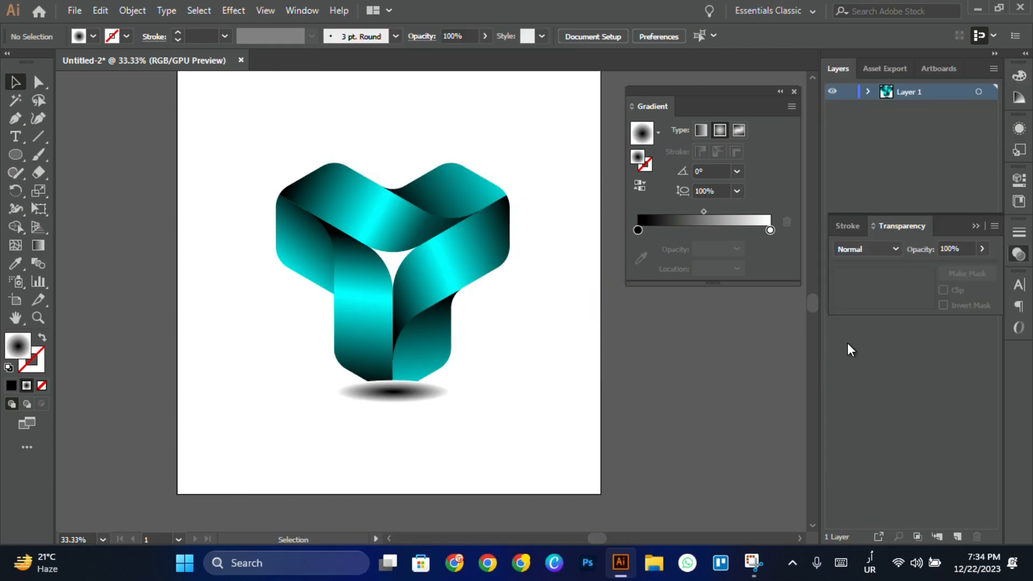
- Set the blending mode of the shadow ellipse below the logo to Multiply
left_click(885, 250)
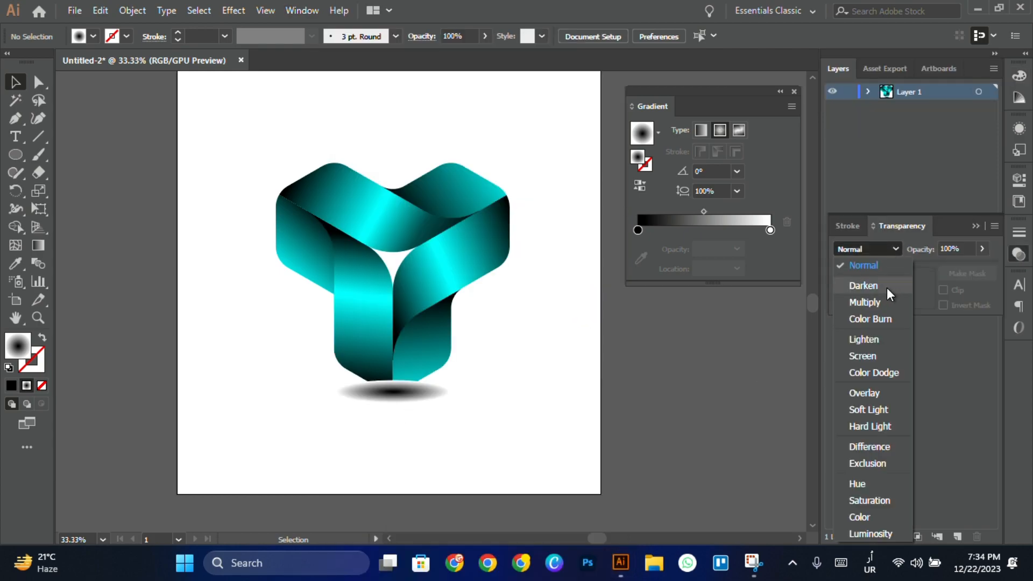
left_click(883, 303)
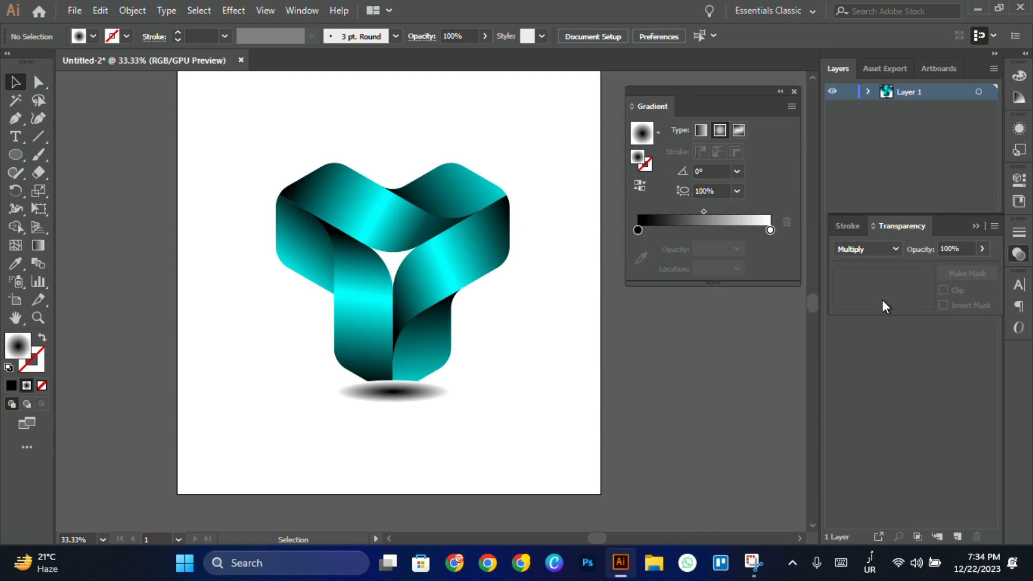
left_click(397, 391)
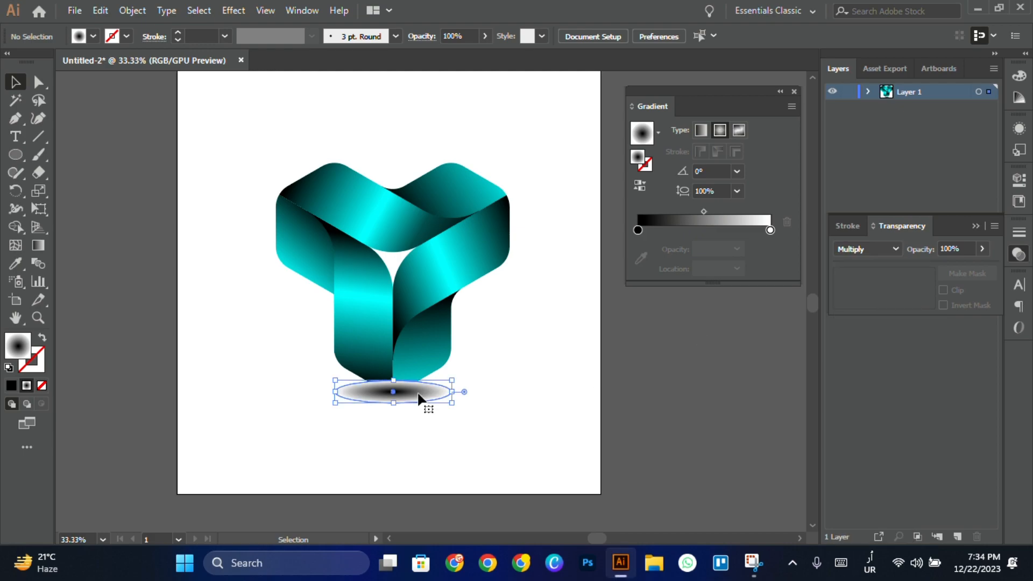
left_click(895, 250)
left_click(874, 304)
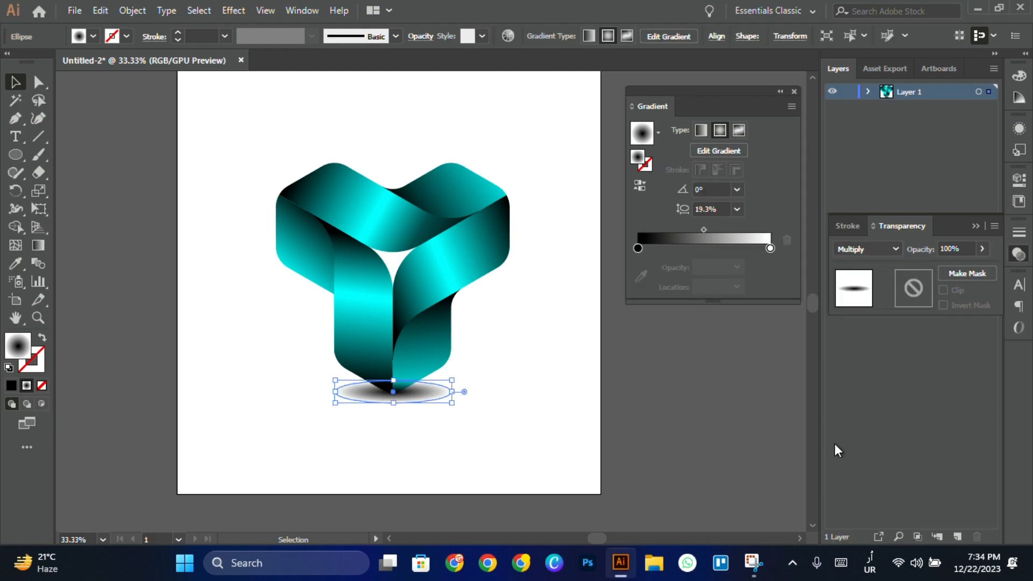
- Send the shadow ellipse to the back, behind the logo, and deselect it
right_click(419, 402)
mouse_move(491, 321)
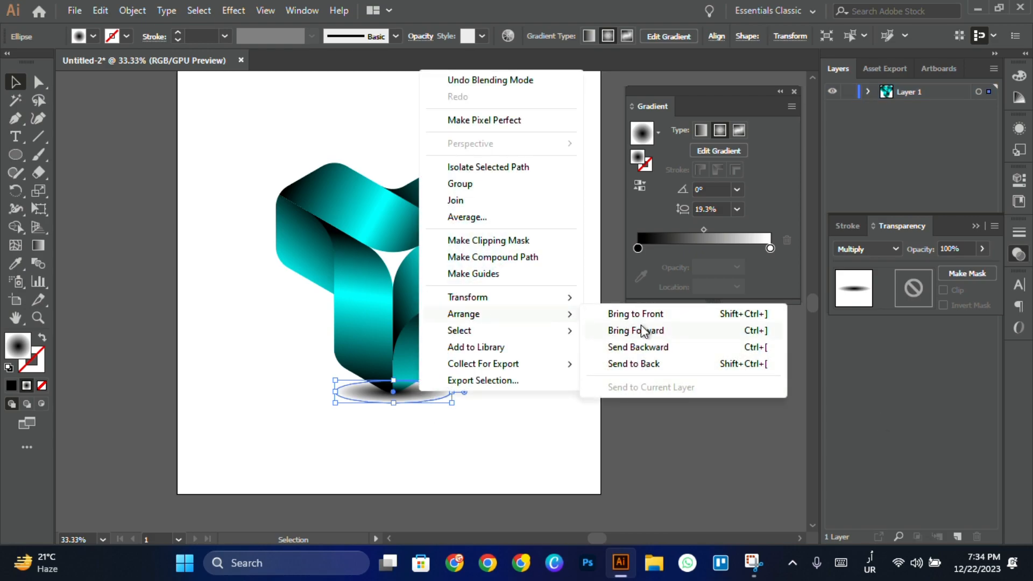
left_click(660, 364)
left_click(511, 418)
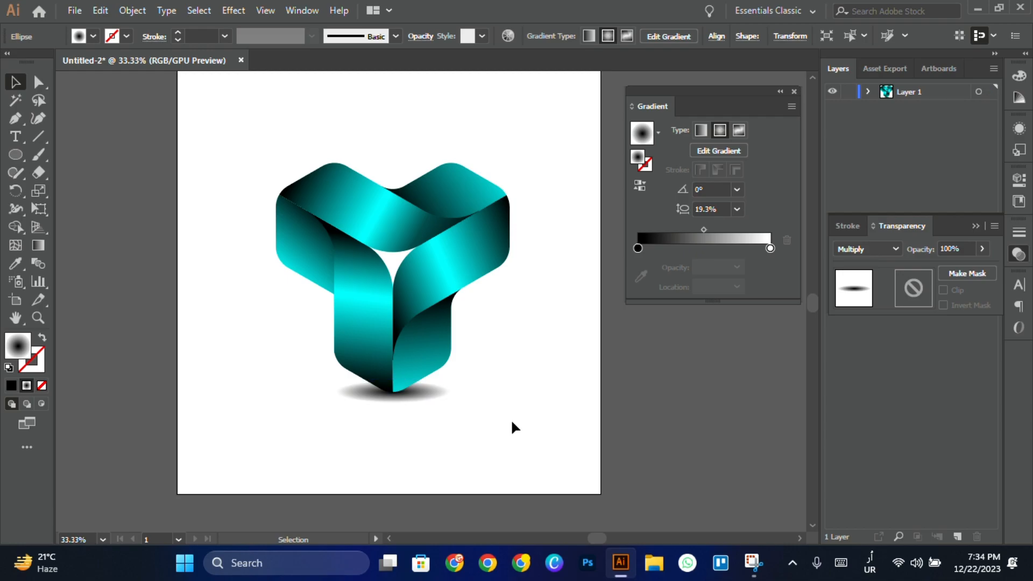